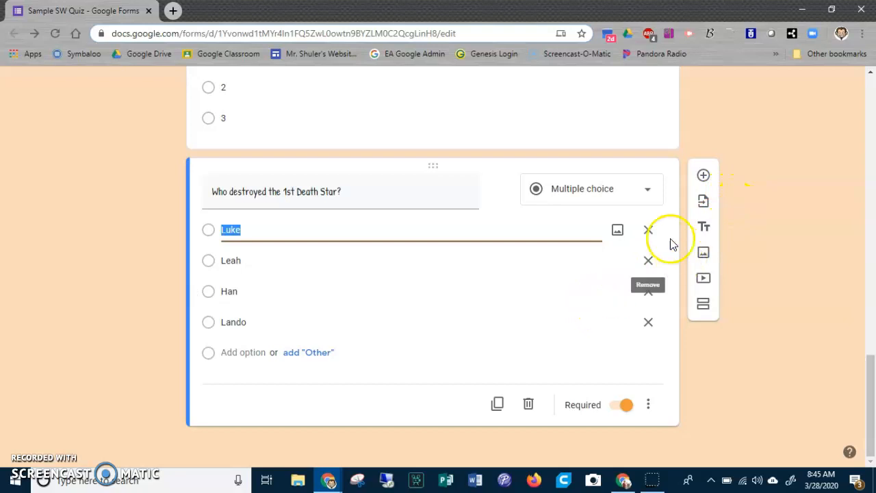
Step: Set the "Who destroyed the 1st Death Star?" question to Multiple choice and duplicate it
click(650, 190)
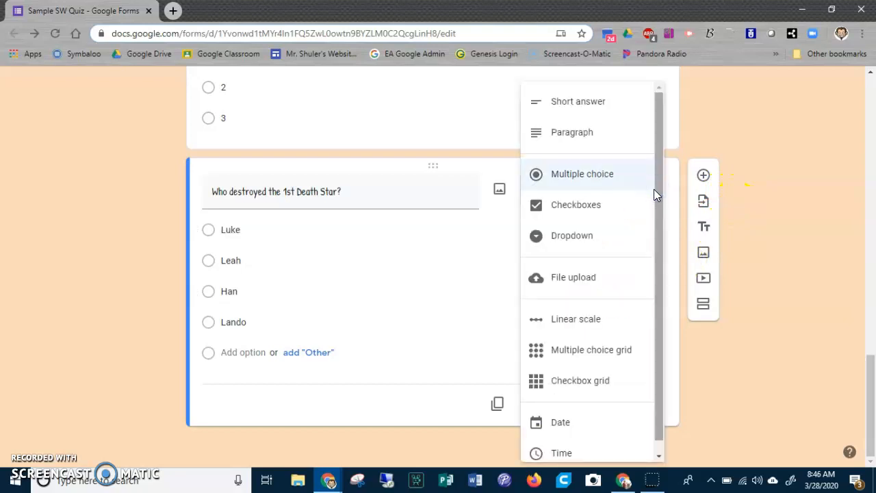
click(588, 179)
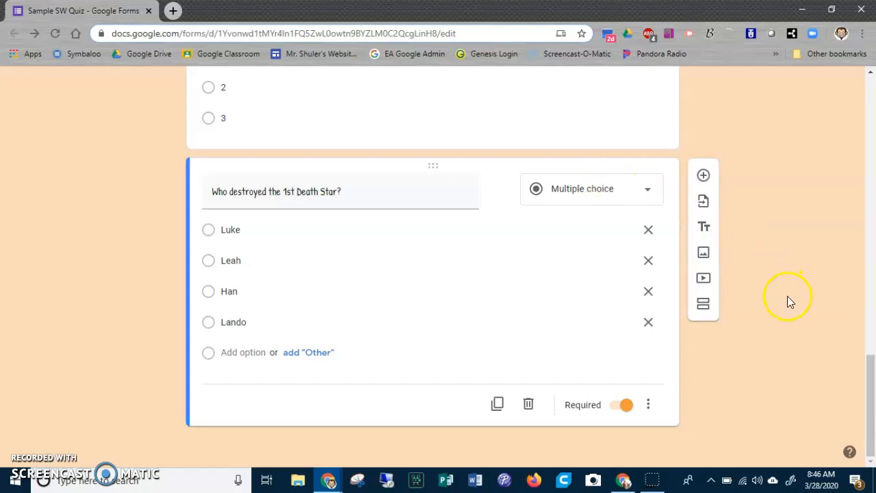
click(496, 407)
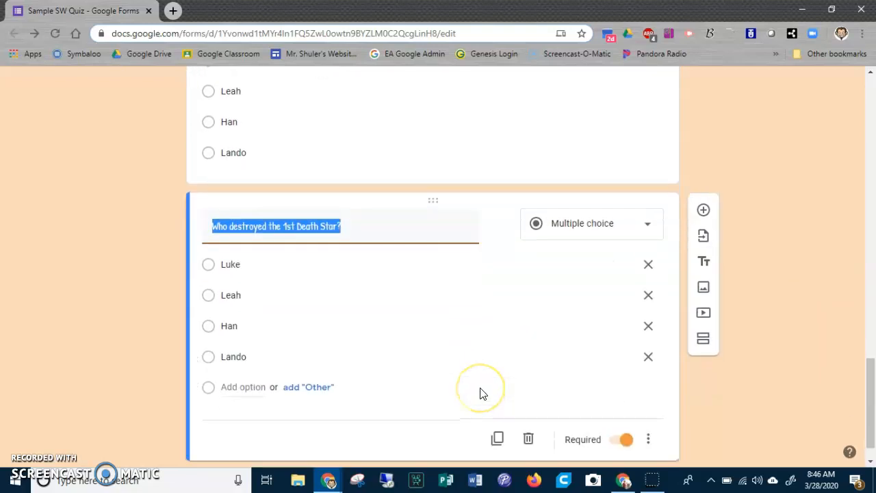
Step: Change the duplicated question's title to "Who destroyed the 2nd Death Star?", keeping its answer options
click(295, 229)
key(BackSpace)
key(BackSpace)
key(BackSpace)
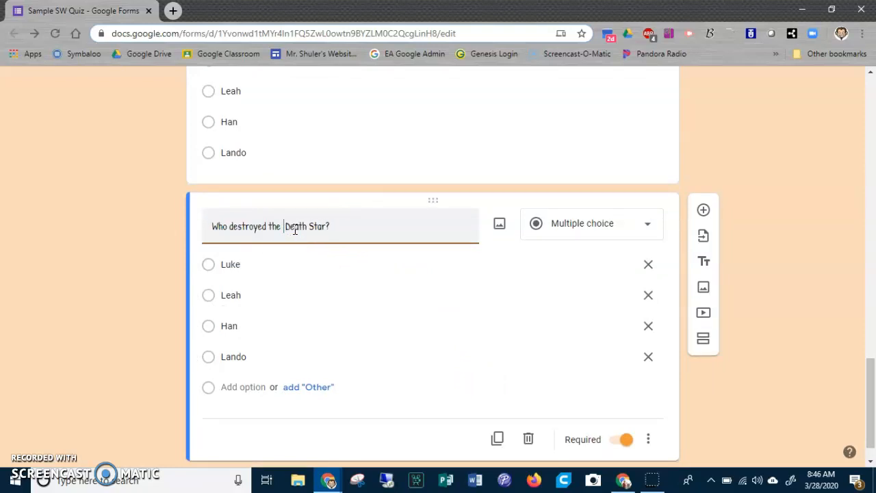
text(nd)
click(295, 231)
key(BackSpace)
key(BackSpace)
text(2nd)
click(248, 265)
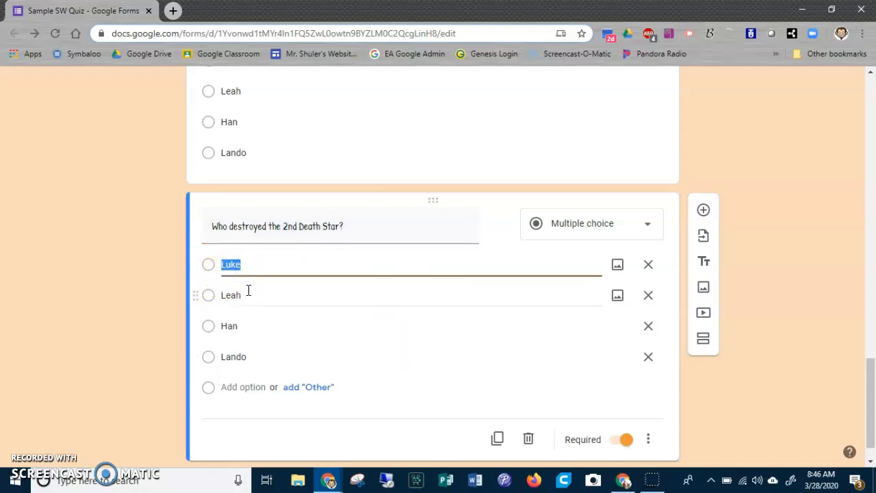
click(249, 292)
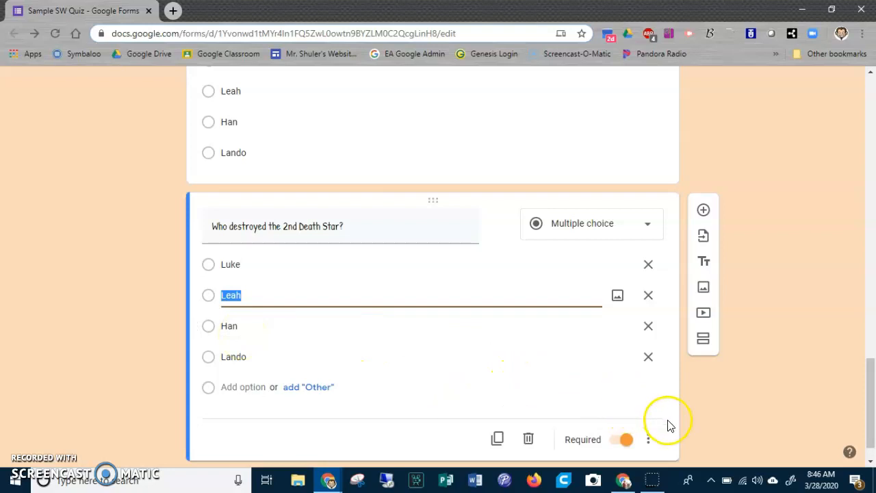
Step: Turn the Required setting of the 2nd Death Star question off and back on
scroll(657, 399, down, 1)
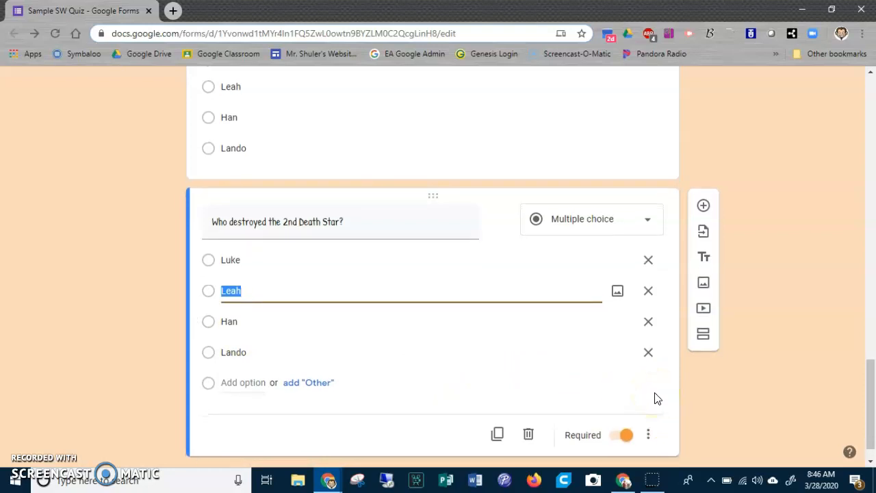
scroll(656, 398, down, 1)
click(733, 410)
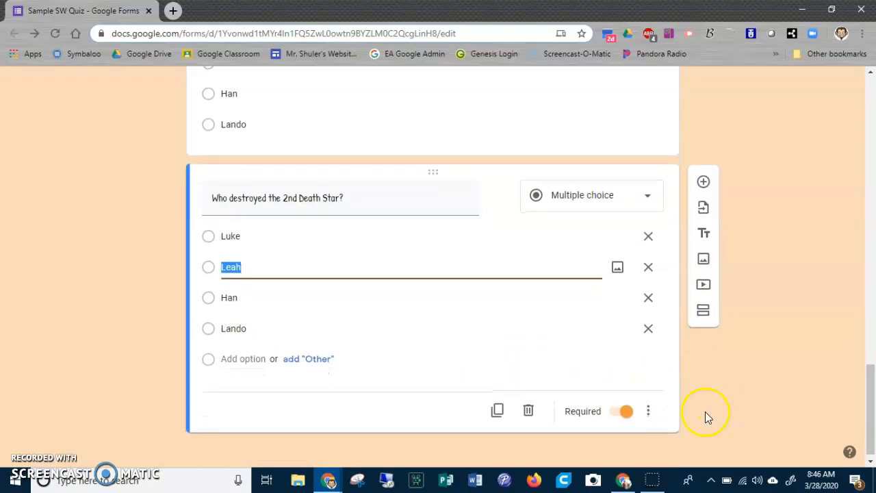
click(628, 412)
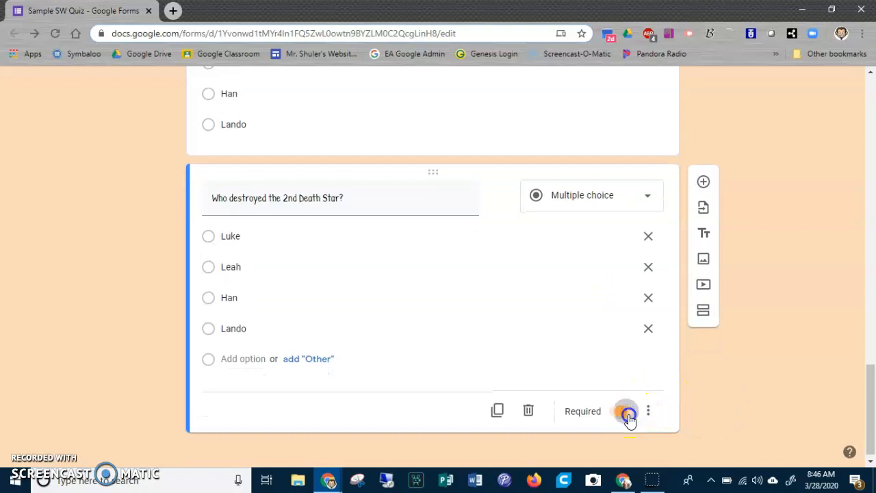
click(619, 416)
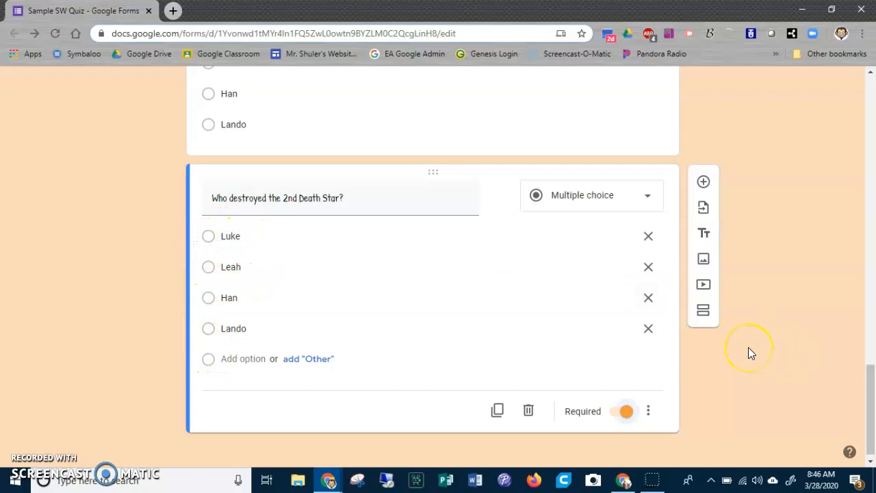
Step: Limit the form to 1 response in its general settings
scroll(748, 347, up, 10)
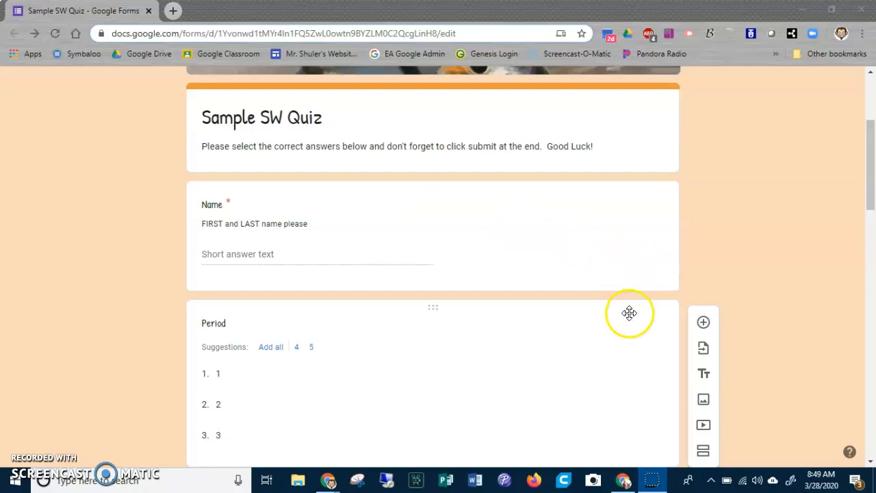
scroll(623, 291, down, 4)
scroll(623, 291, down, 7)
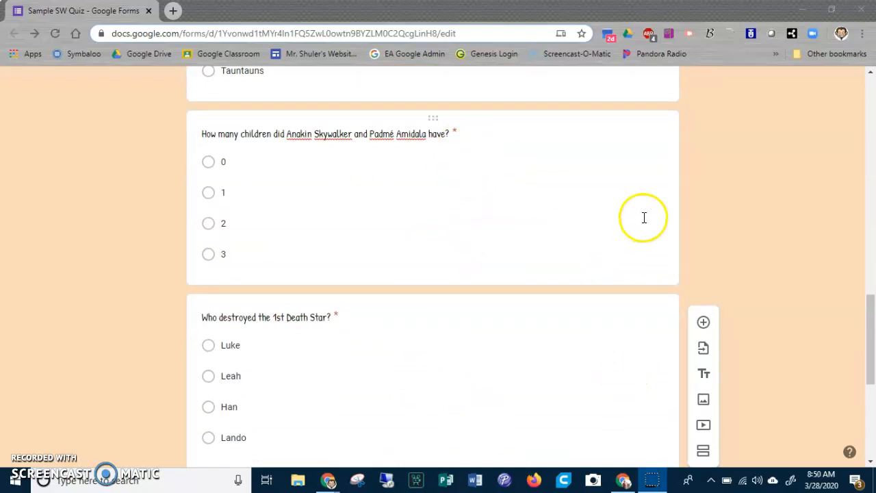
scroll(643, 217, up, 15)
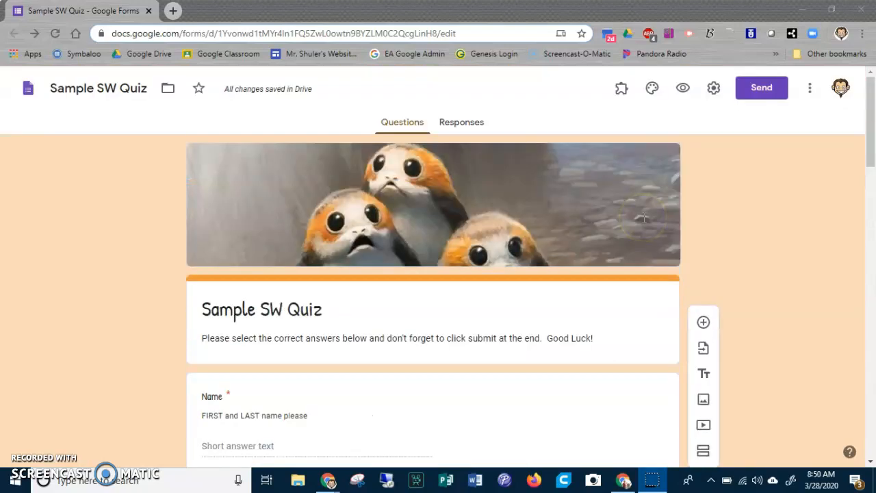
click(714, 89)
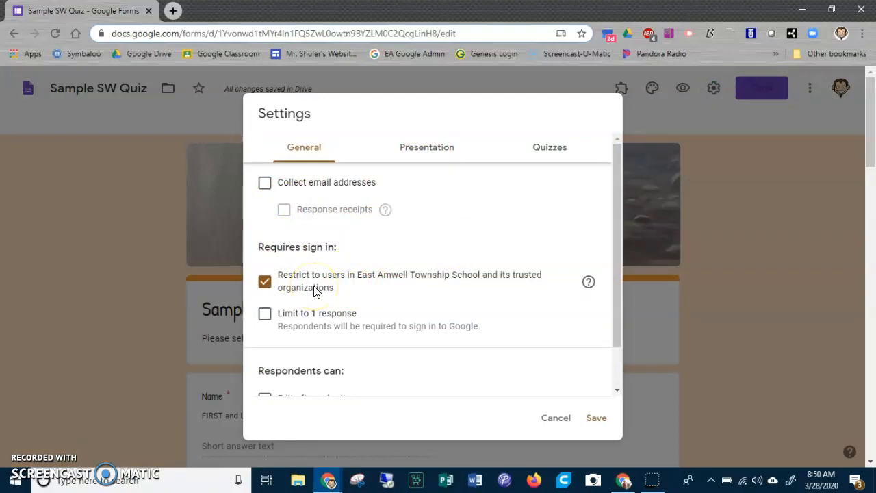
click(264, 314)
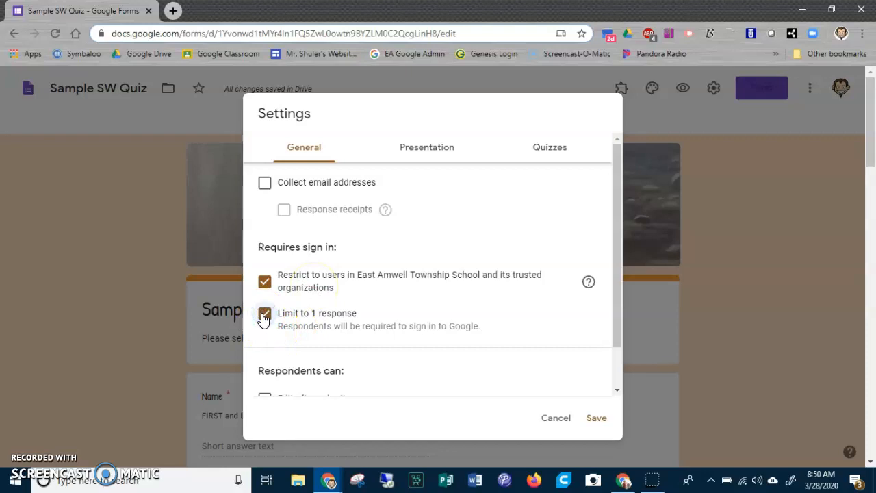
scroll(353, 348, down, 1)
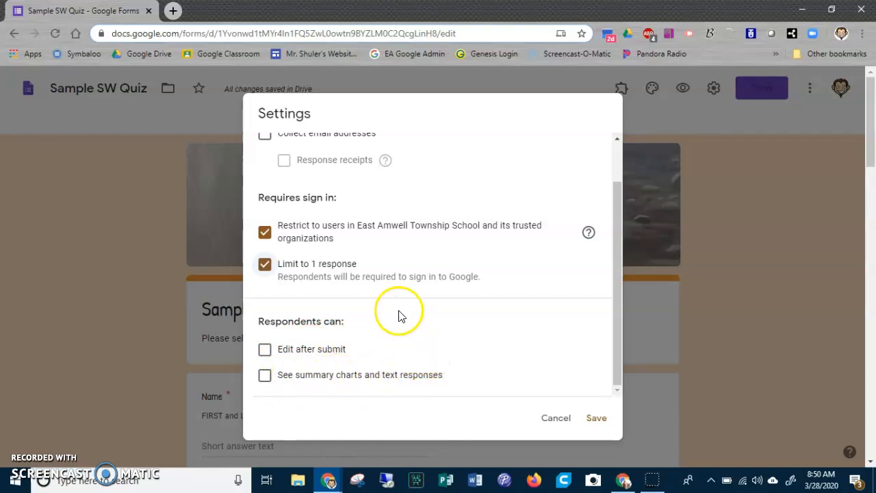
scroll(353, 251, up, 2)
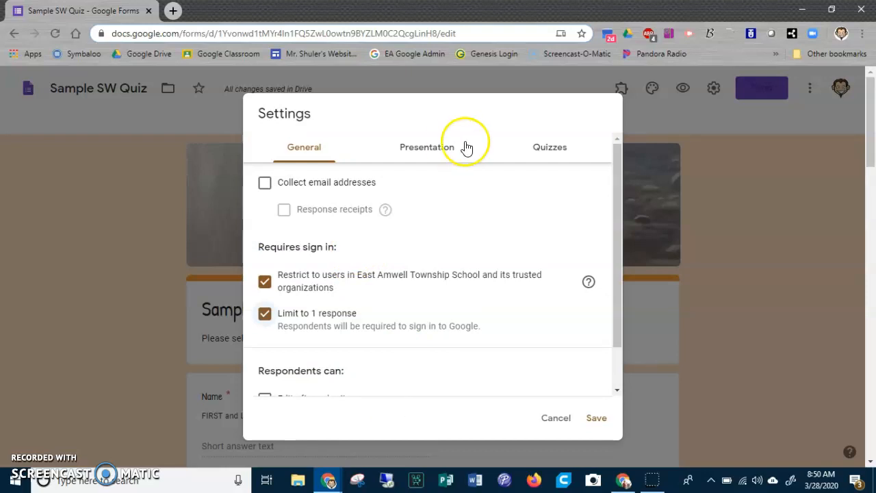
Step: Set the confirmation message in the presentation settings to "Thanks for thanking my quiz!"
click(409, 152)
click(263, 187)
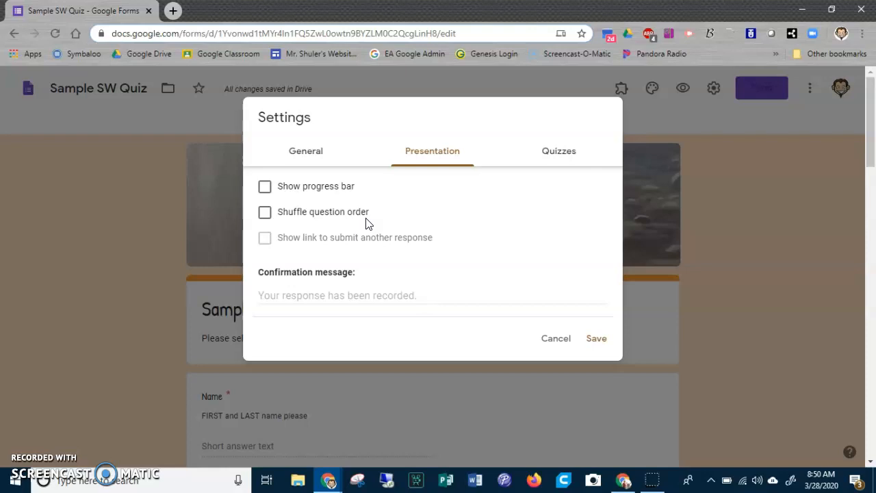
click(359, 296)
text(T)
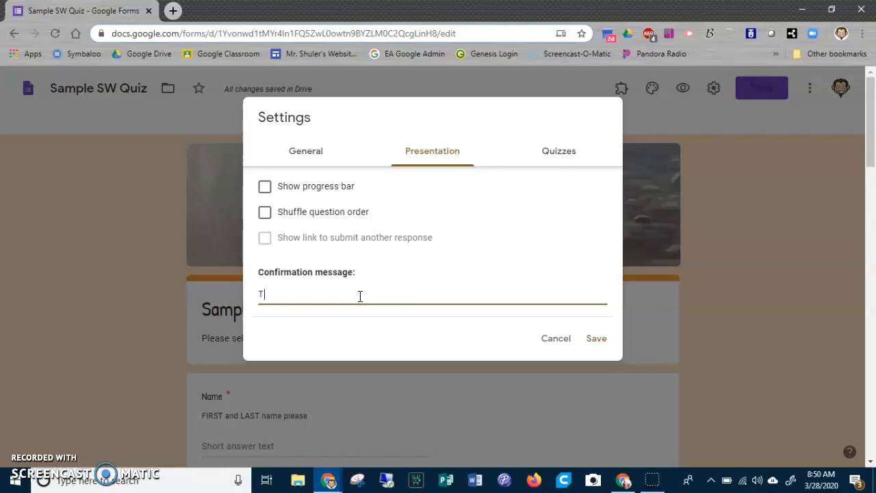
text(hanks for tthanking my quiz!)
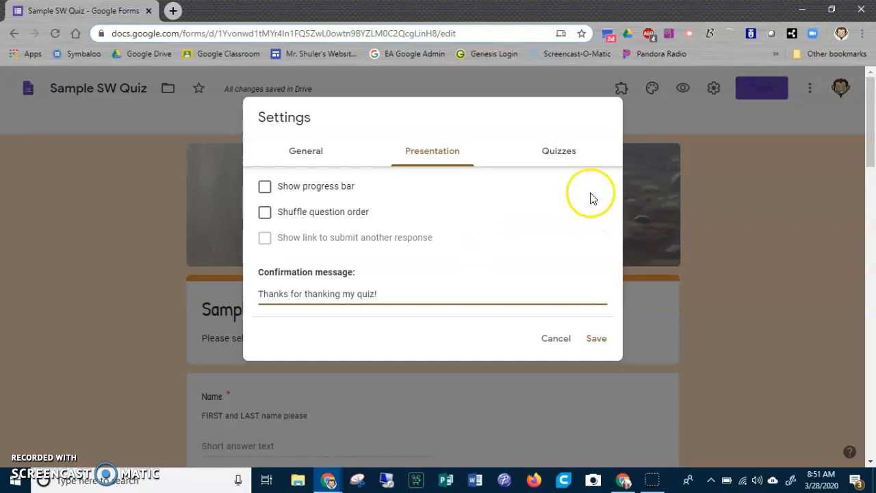
Step: Make the form a quiz in the quiz settings
click(560, 150)
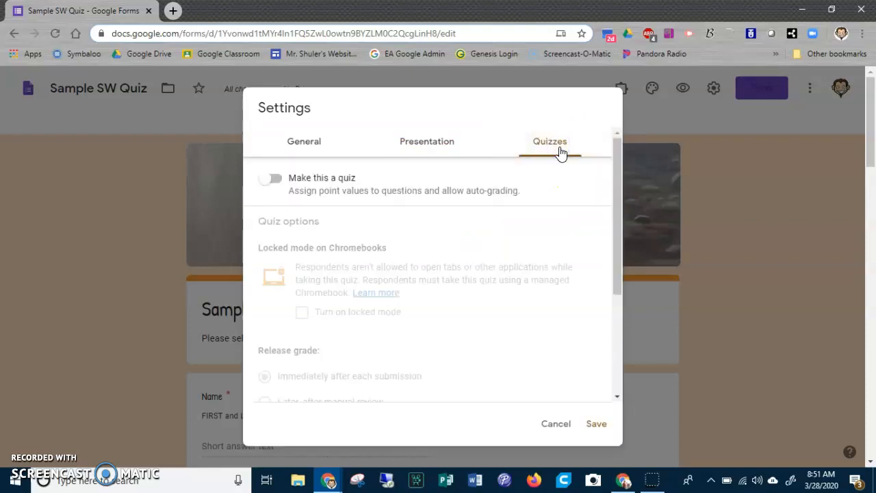
click(268, 179)
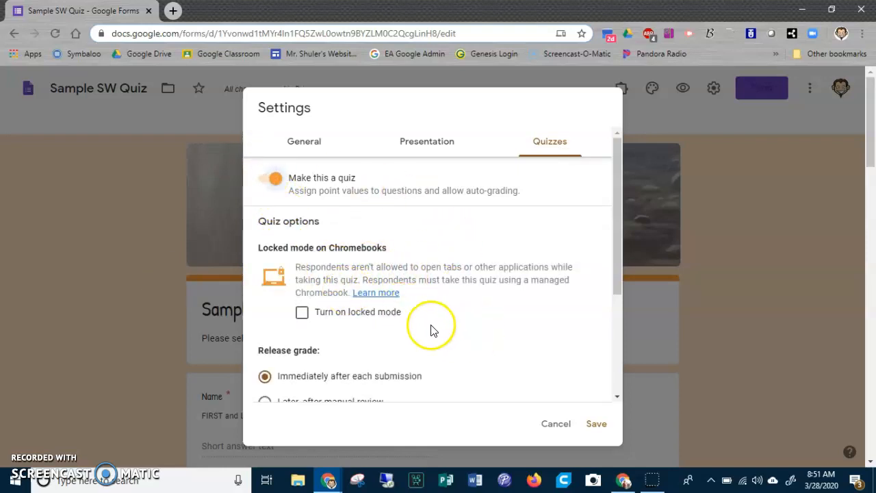
Step: Turn locked mode on Chromebooks on and back off in the quiz options
scroll(487, 331, down, 1)
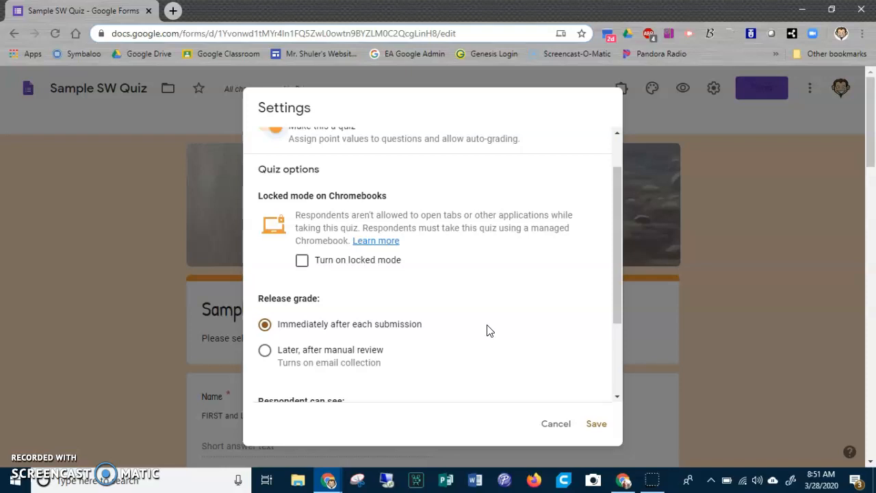
click(302, 262)
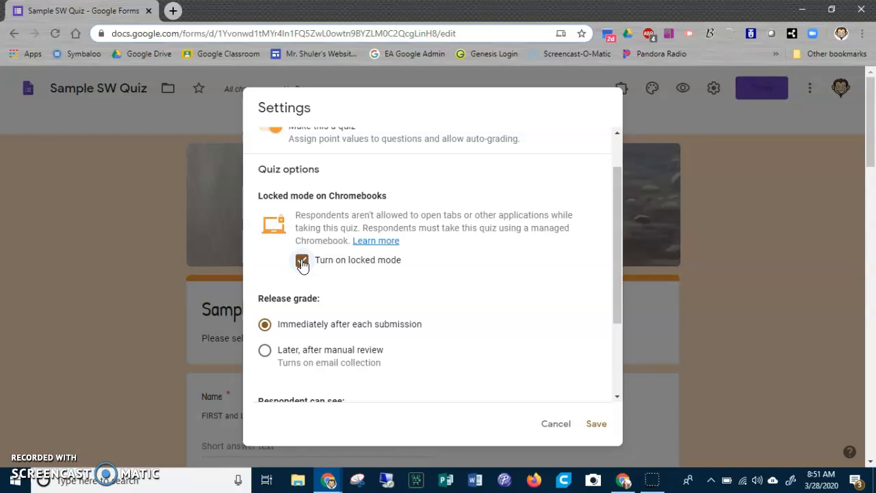
click(302, 261)
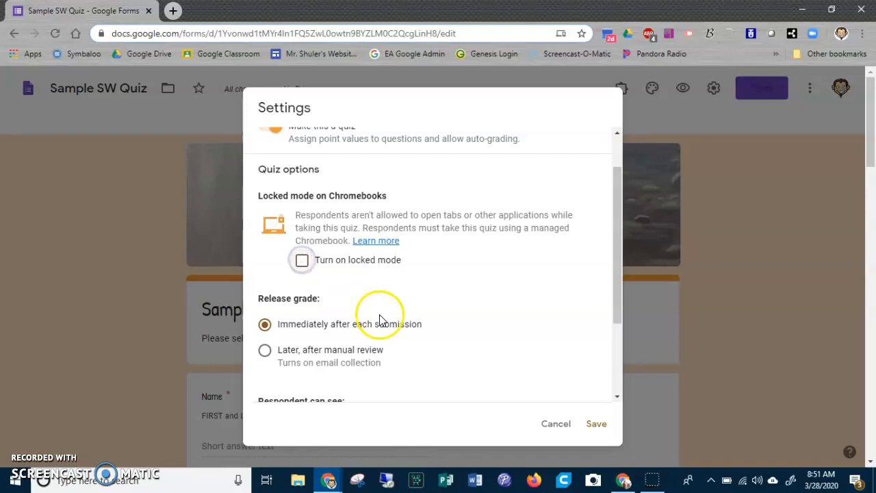
Step: Review the grade release and respondent visibility options, and save the form settings
scroll(388, 319, down, 1)
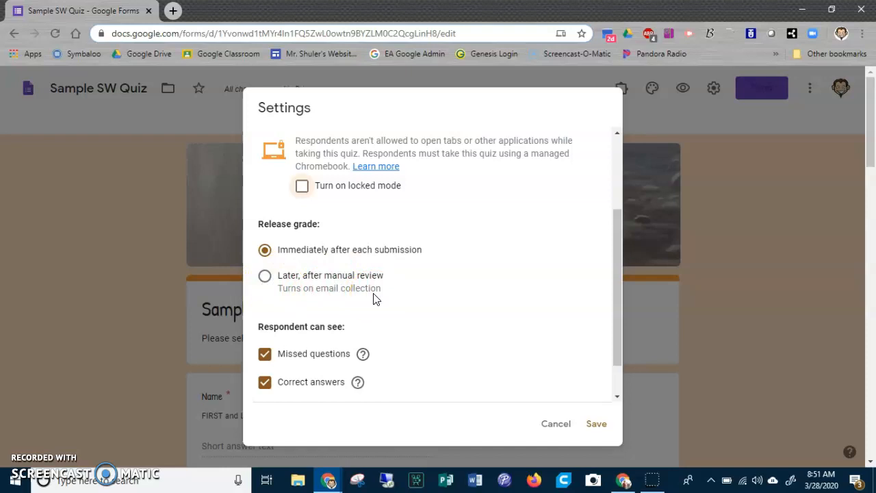
scroll(420, 327, down, 1)
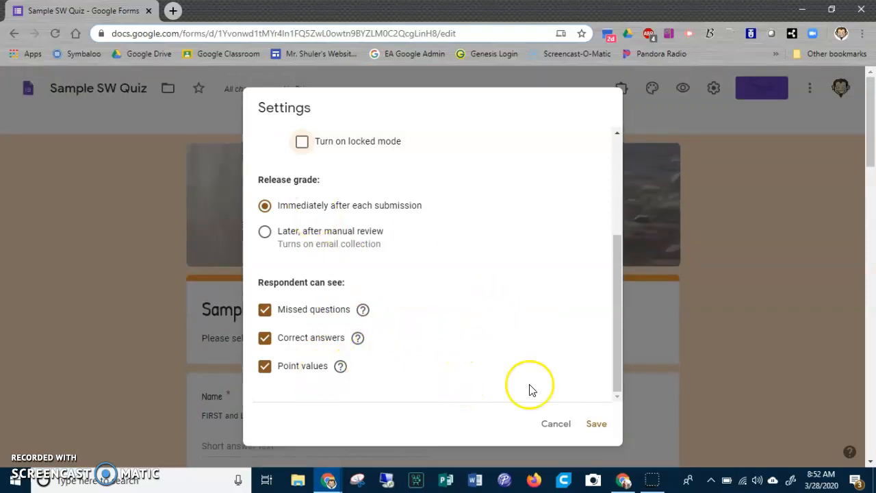
click(597, 425)
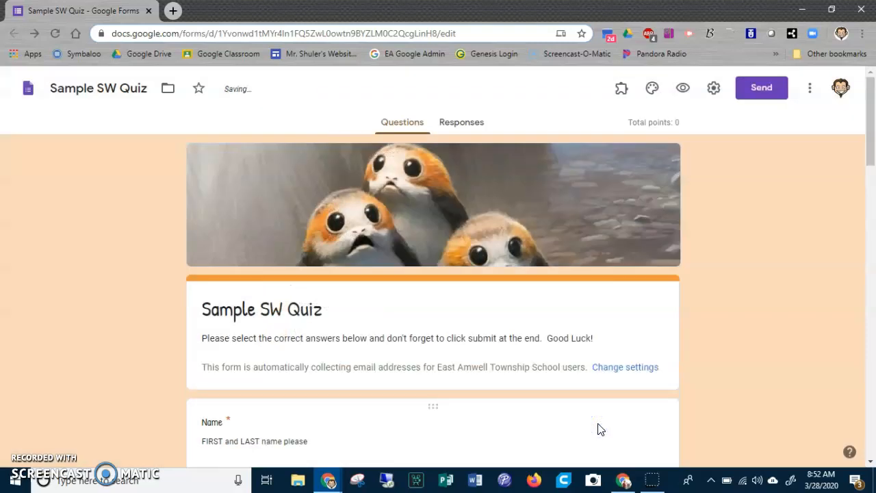
Step: Mark Porgs as the correct answer to "What are the names of these creatures?" and make the question worth 1 point
scroll(598, 429, down, 3)
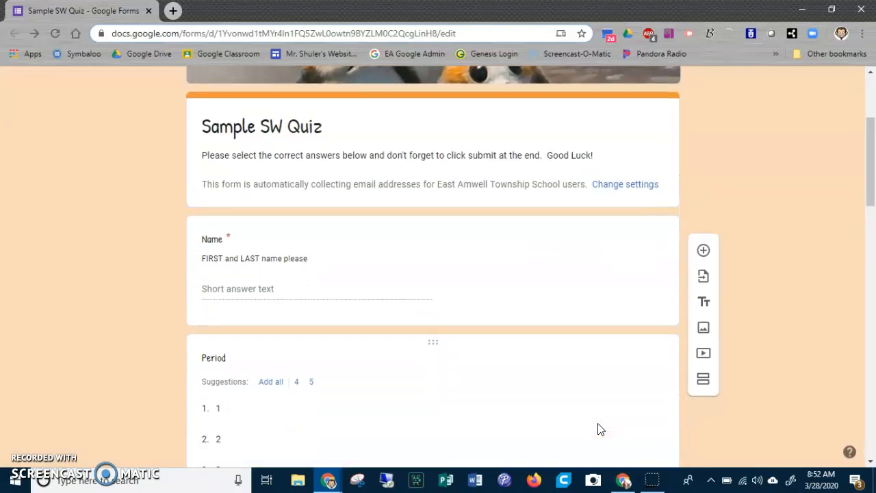
scroll(597, 429, down, 2)
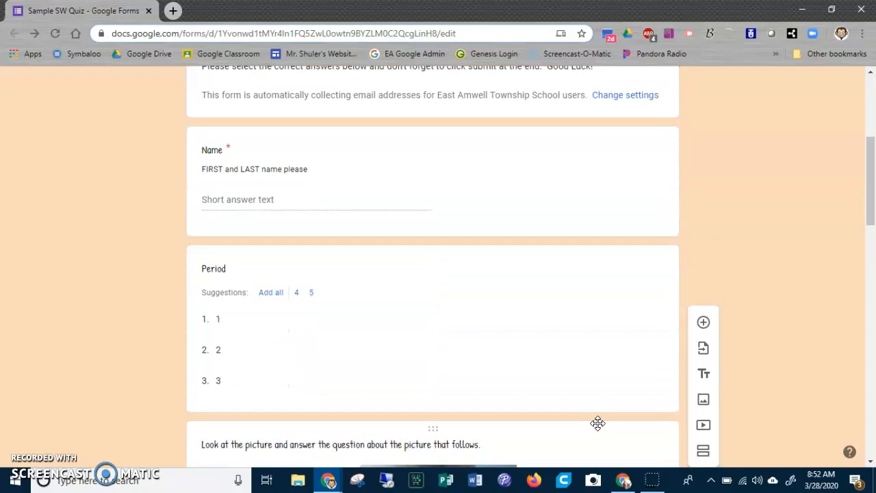
scroll(598, 429, down, 5)
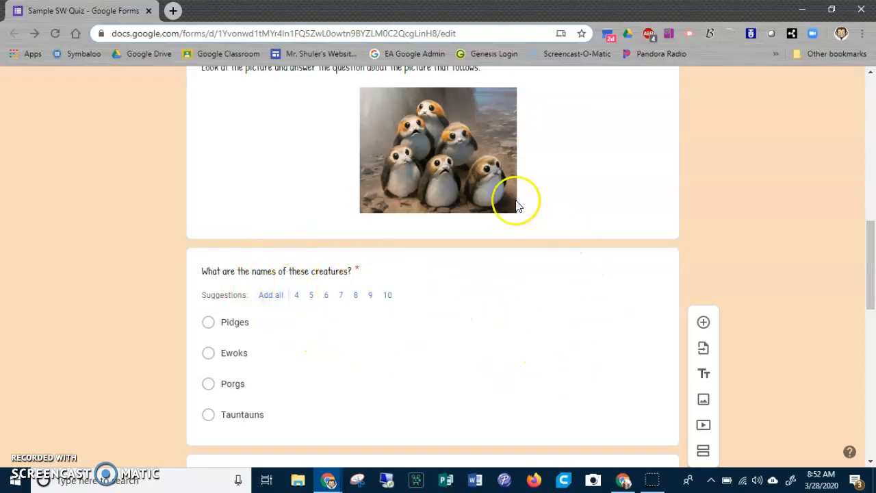
scroll(468, 140, down, 1)
scroll(472, 157, up, 2)
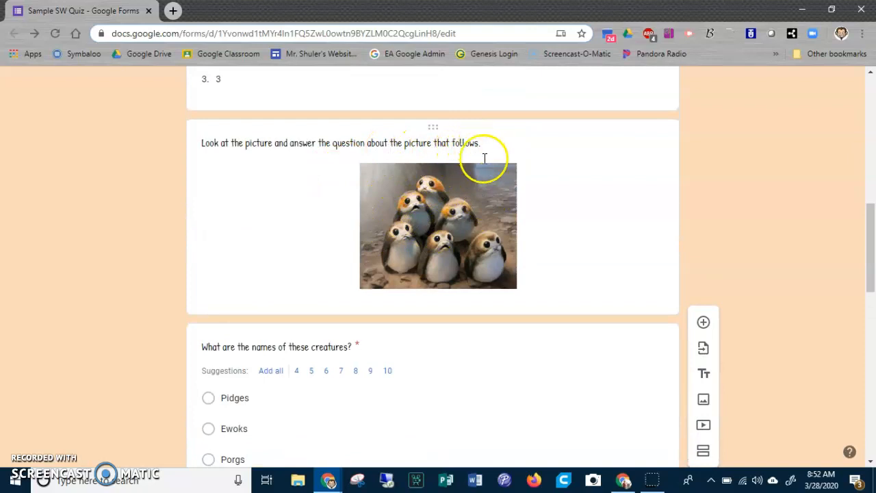
scroll(448, 407, down, 1)
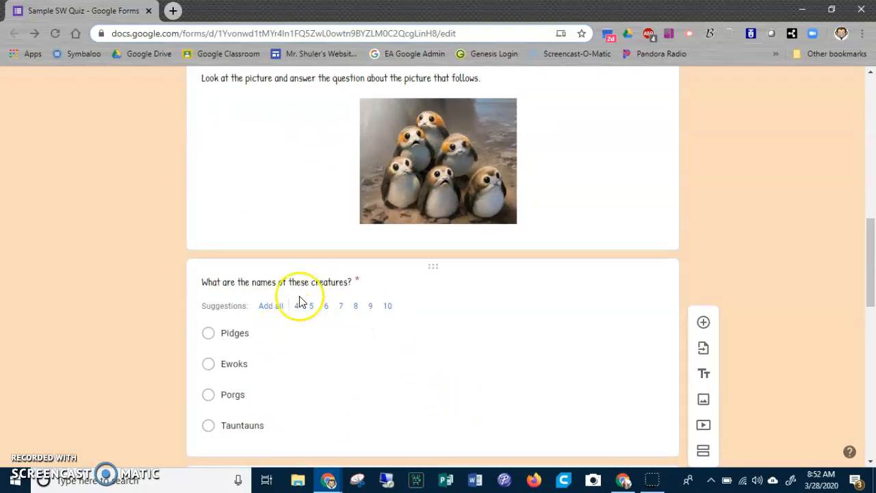
click(461, 289)
scroll(547, 403, down, 2)
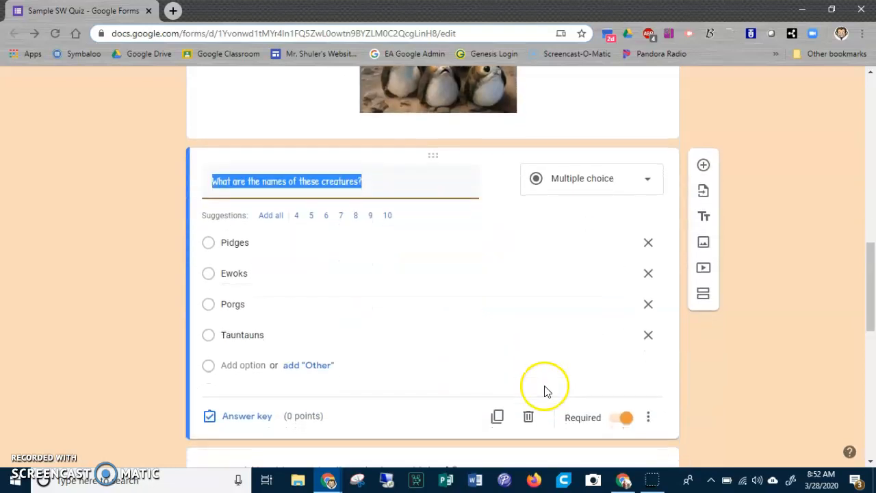
click(263, 418)
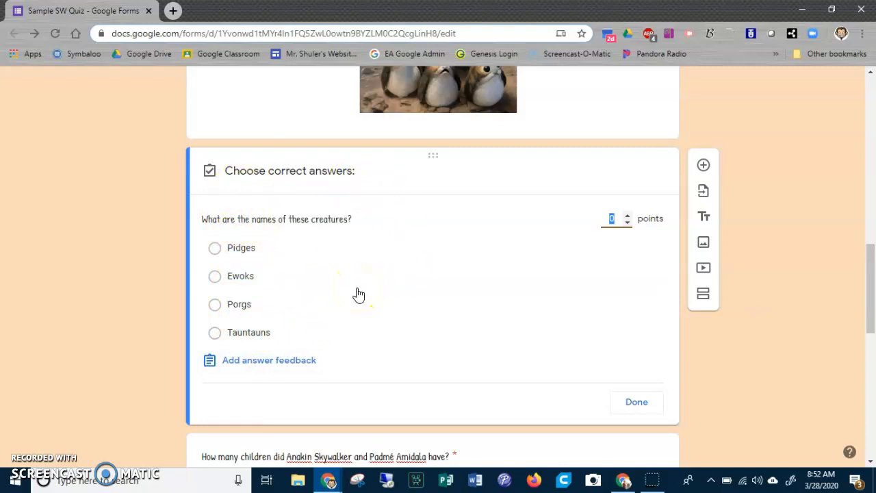
click(214, 308)
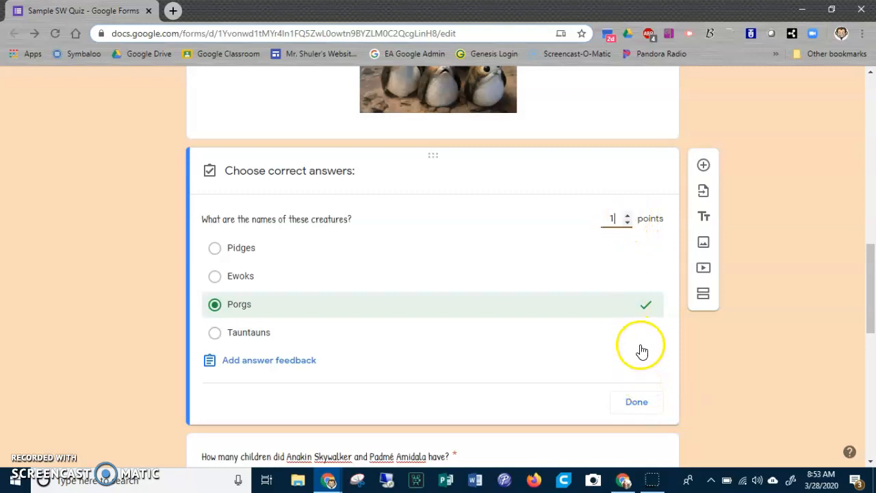
click(631, 405)
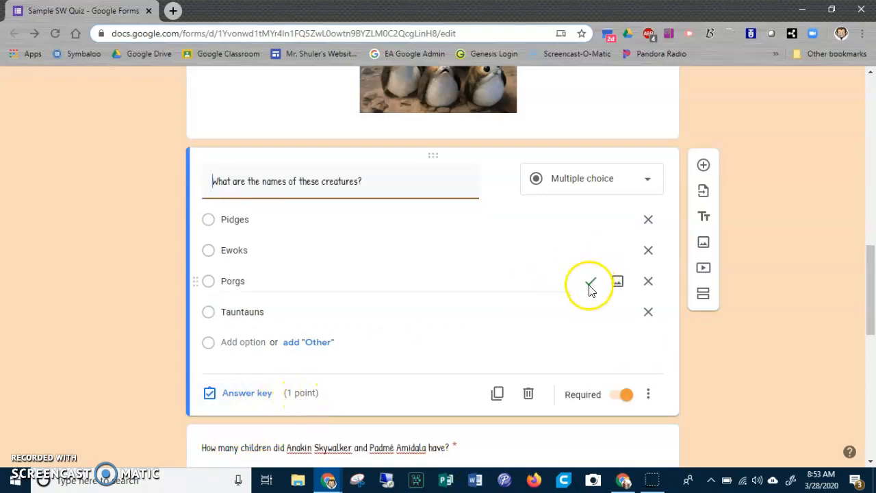
Step: Mark 2 as the correct answer to the question about Anakin and Padmé's children and assign it 1 point
scroll(417, 344, down, 3)
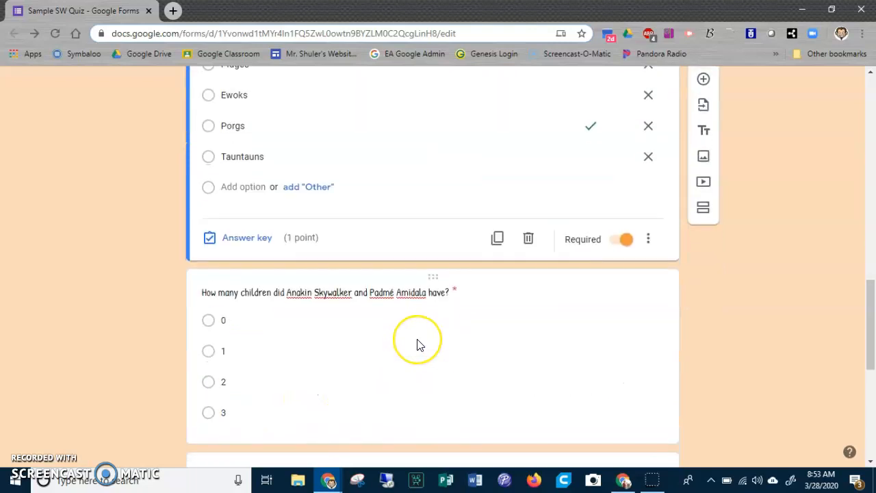
click(430, 244)
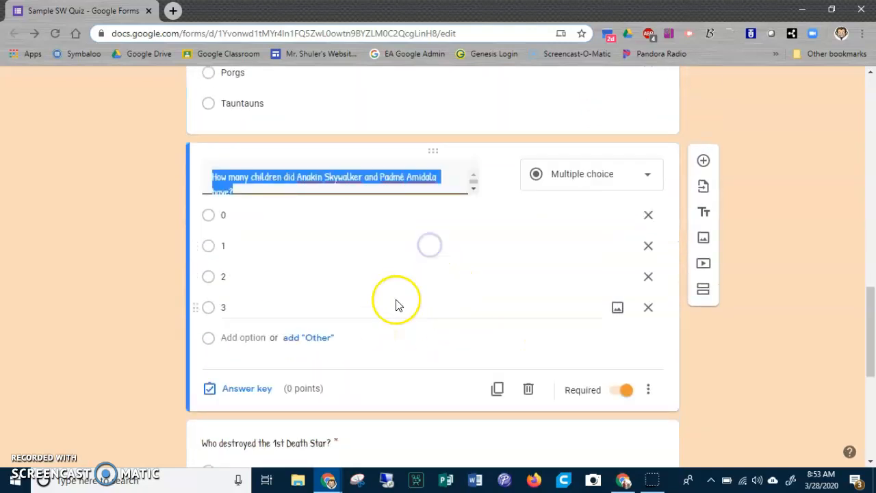
click(259, 389)
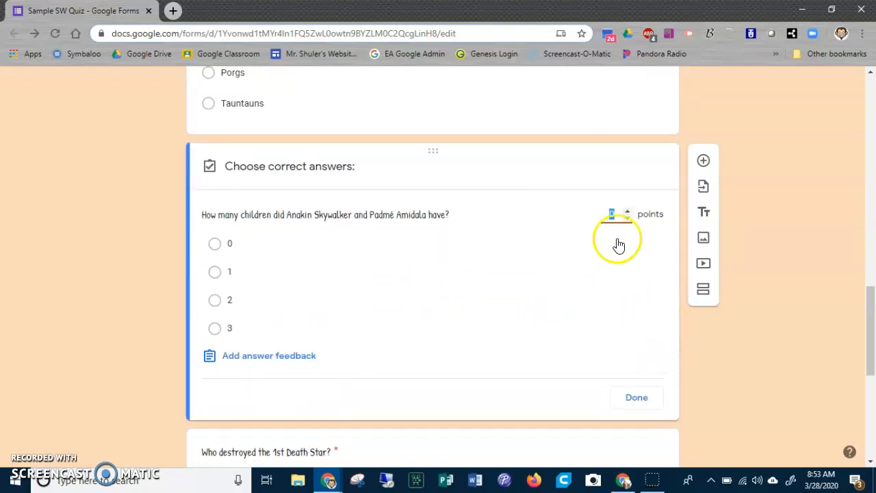
click(626, 211)
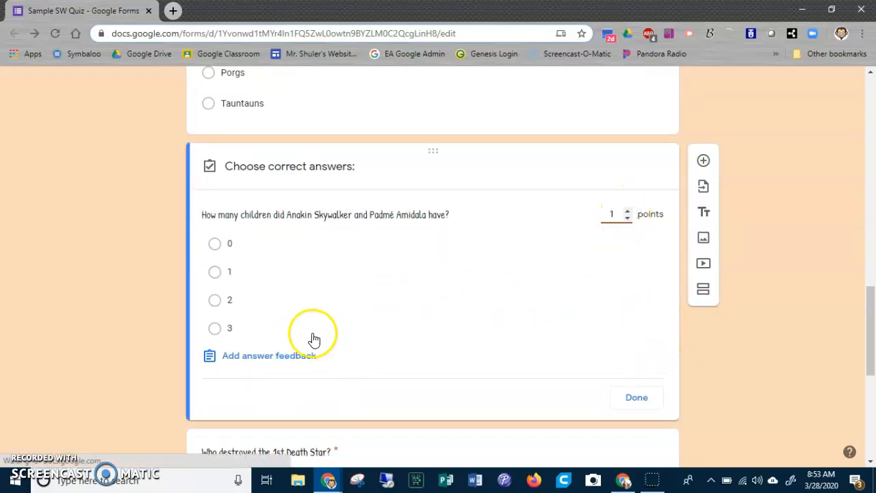
click(215, 303)
click(643, 403)
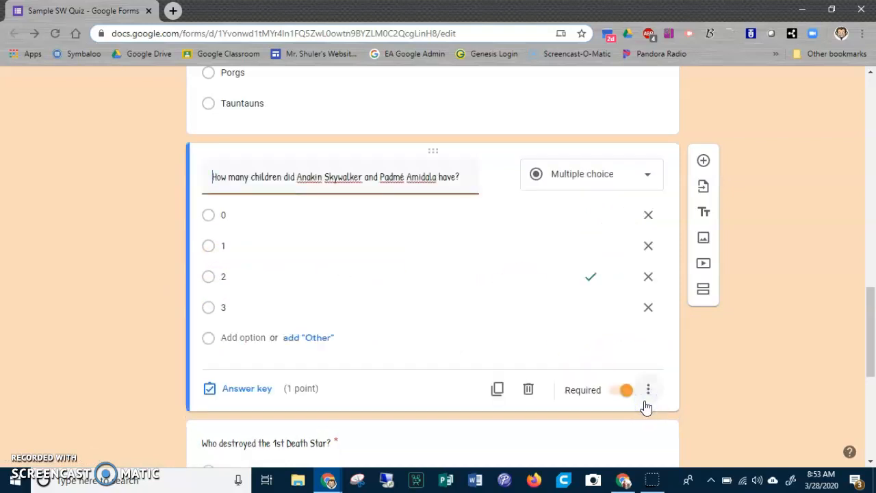
Step: Check the answer keys of the Death Star questions and the quiz's total points
scroll(646, 406, down, 3)
click(15, 480)
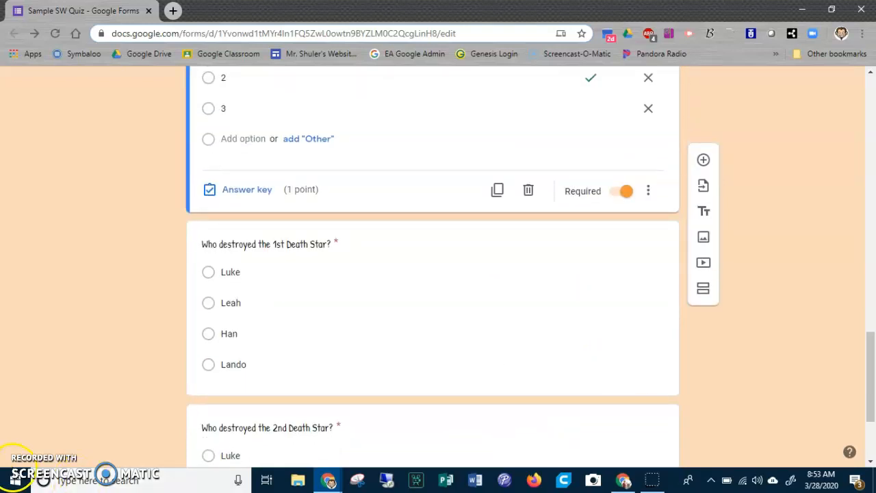
scroll(308, 274, down, 4)
click(309, 192)
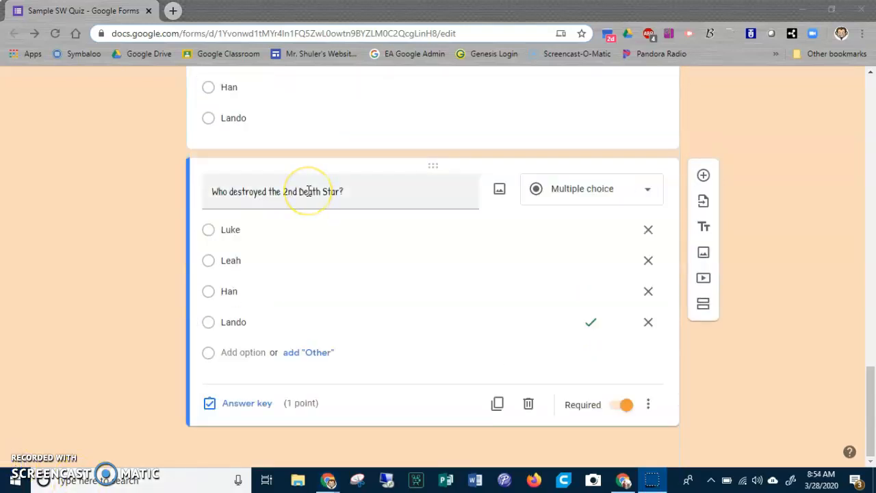
scroll(366, 266, up, 15)
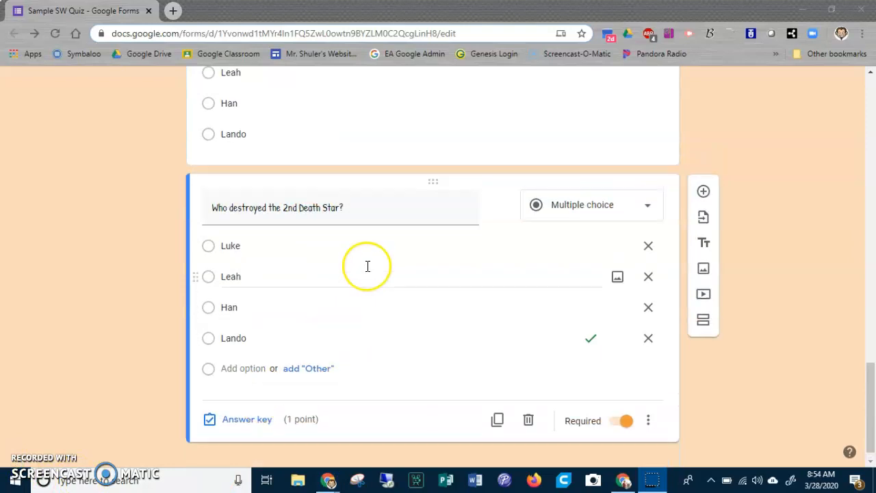
scroll(367, 266, up, 3)
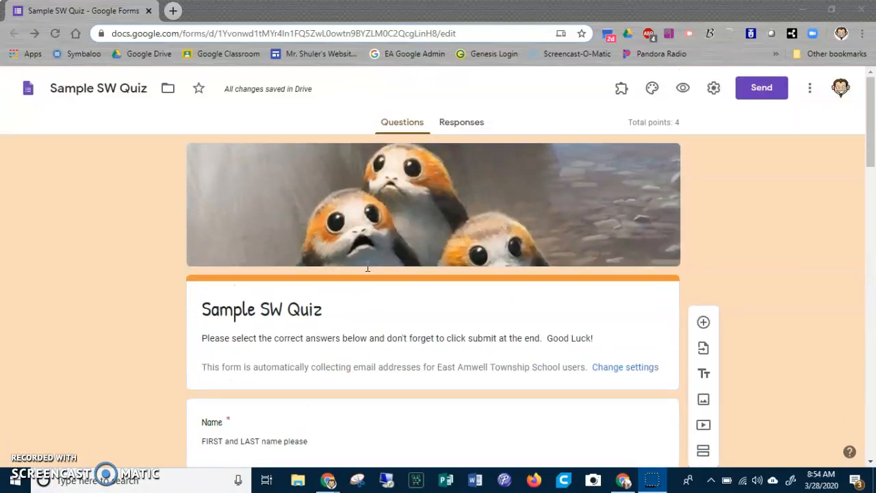
Step: Preview the quiz as a respondent and enter the respondent's full name
click(683, 91)
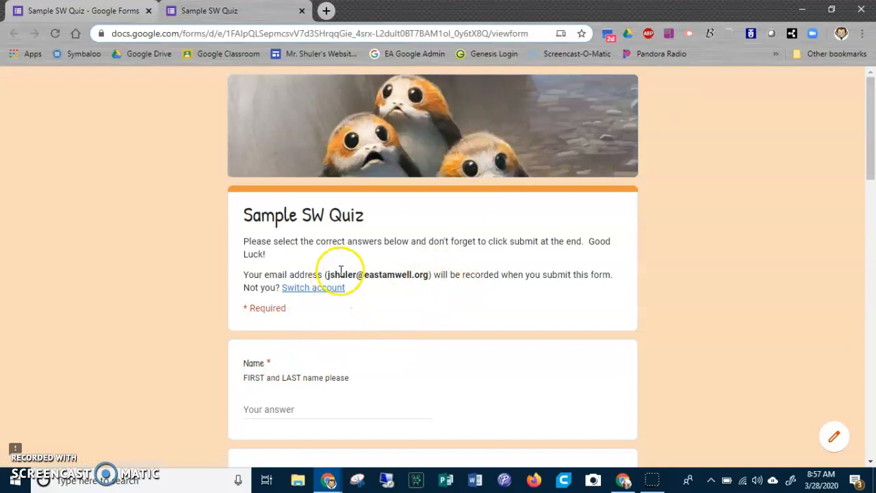
scroll(452, 285, down, 2)
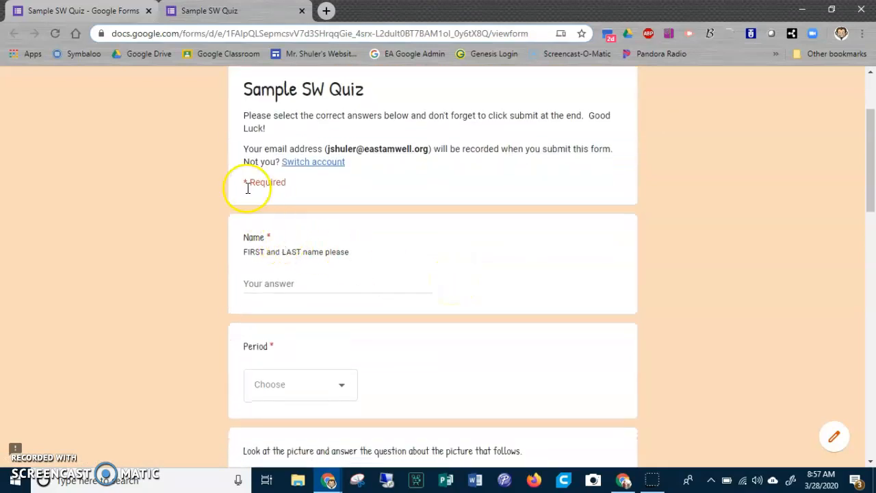
click(297, 286)
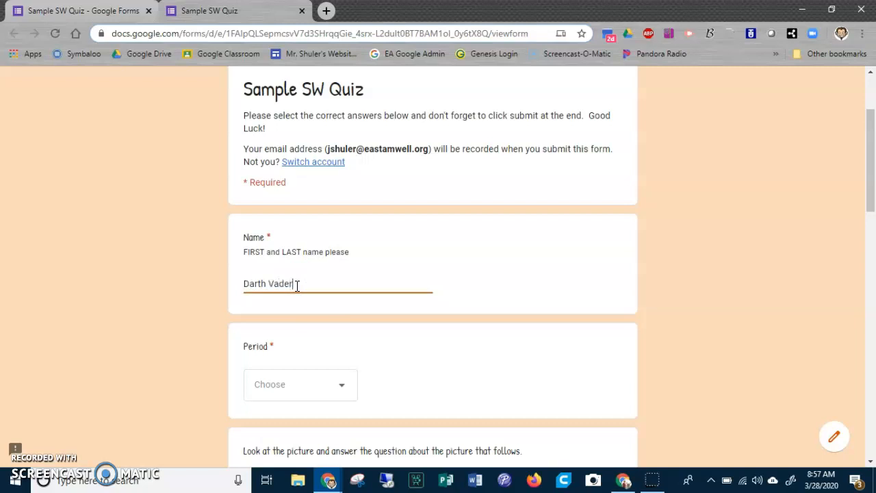
click(298, 365)
Step: Answer the four quiz questions with Porgs, 0, Luke and Lando, and try to submit the form
scroll(297, 363, down, 5)
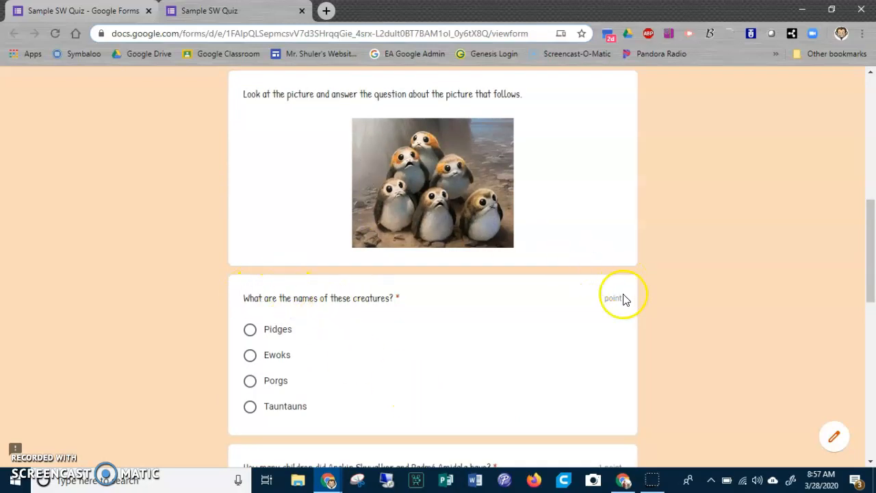
click(250, 382)
scroll(383, 391, down, 3)
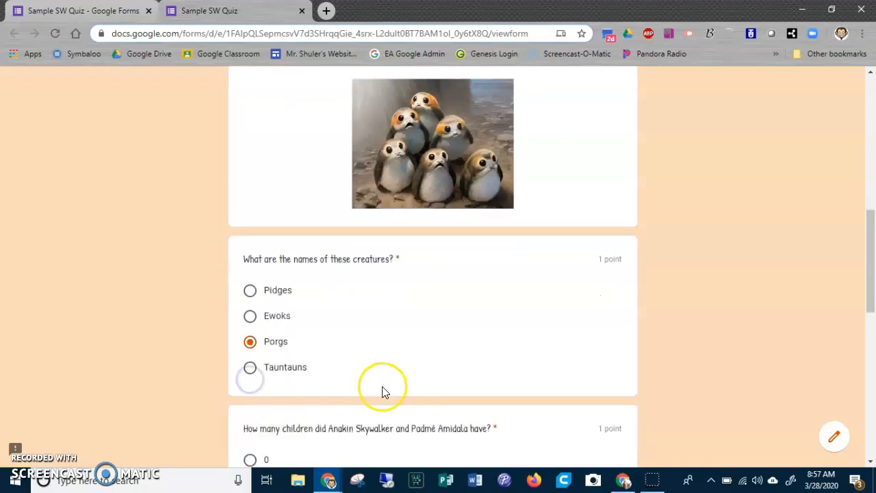
click(250, 273)
scroll(431, 330, down, 3)
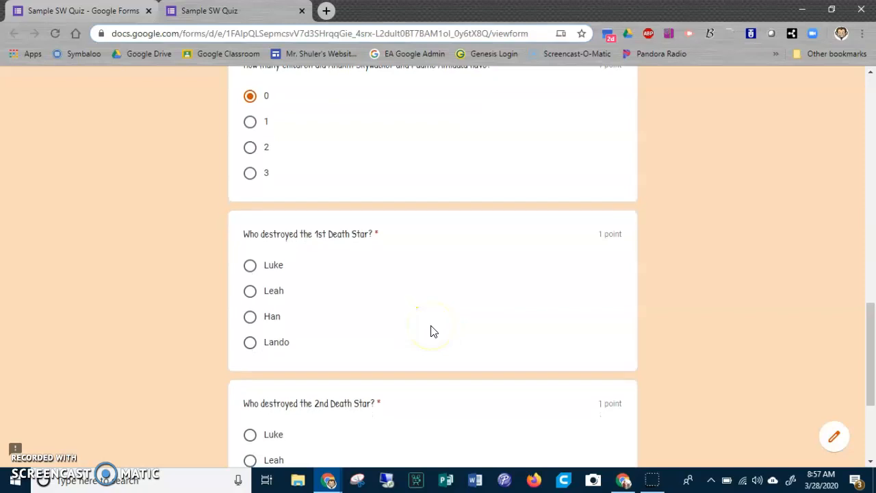
click(250, 264)
scroll(406, 303, down, 2)
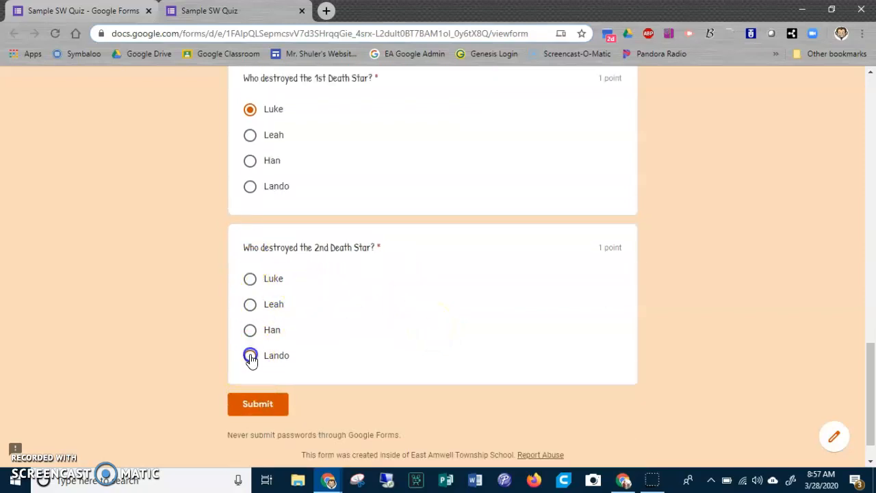
click(267, 404)
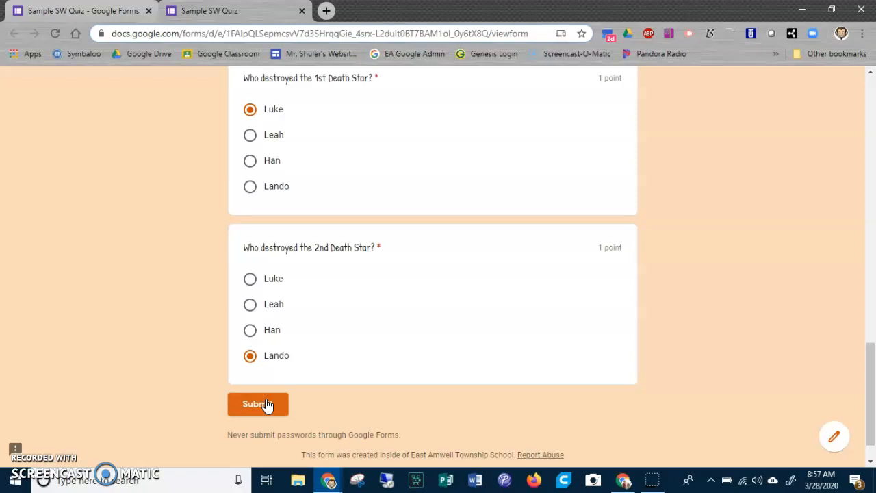
click(267, 404)
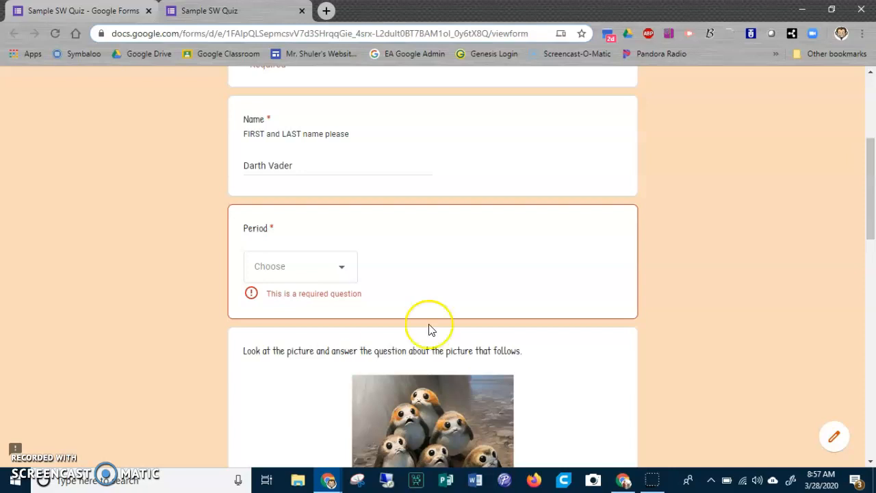
Step: Choose 1 as the period and submit the quiz response
click(335, 279)
click(263, 310)
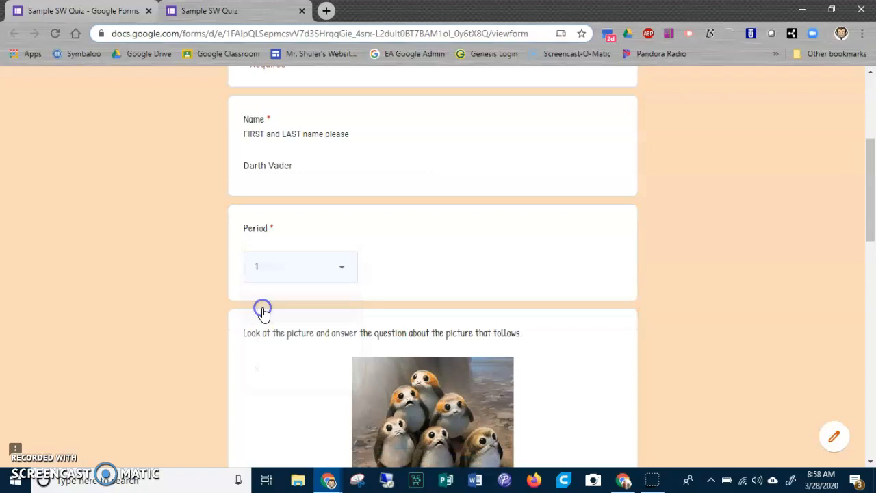
scroll(518, 322, down, 10)
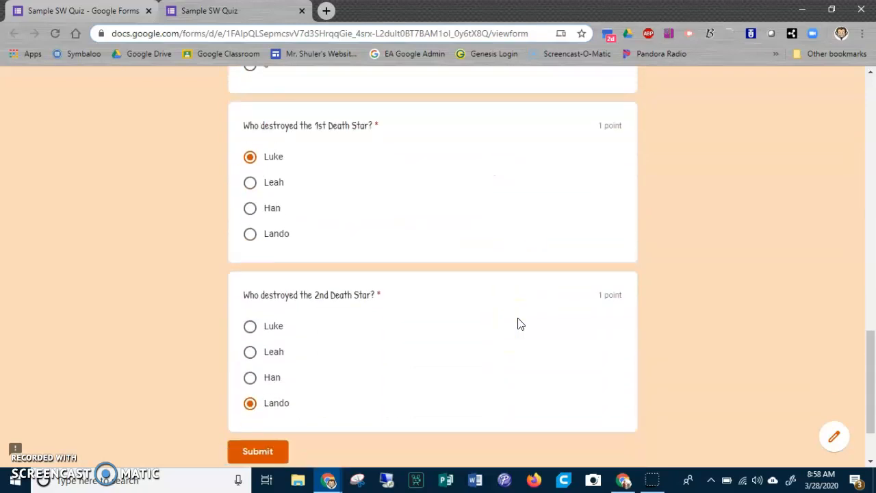
scroll(519, 323, down, 2)
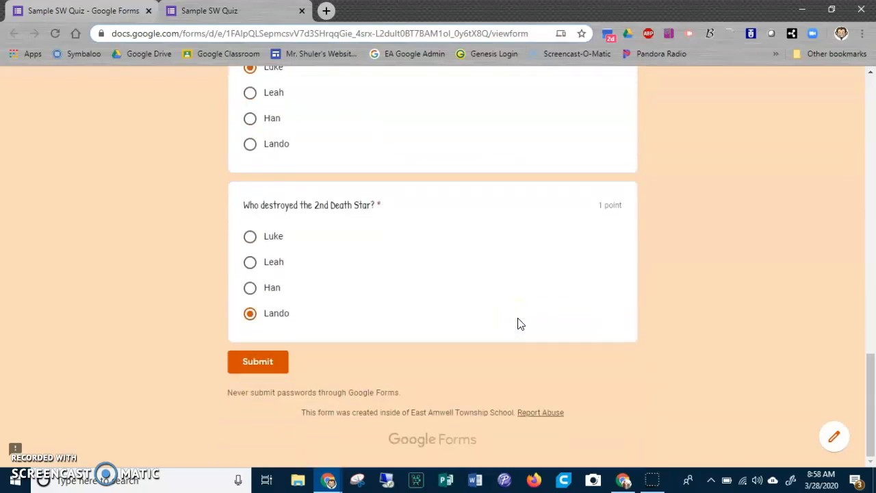
click(270, 360)
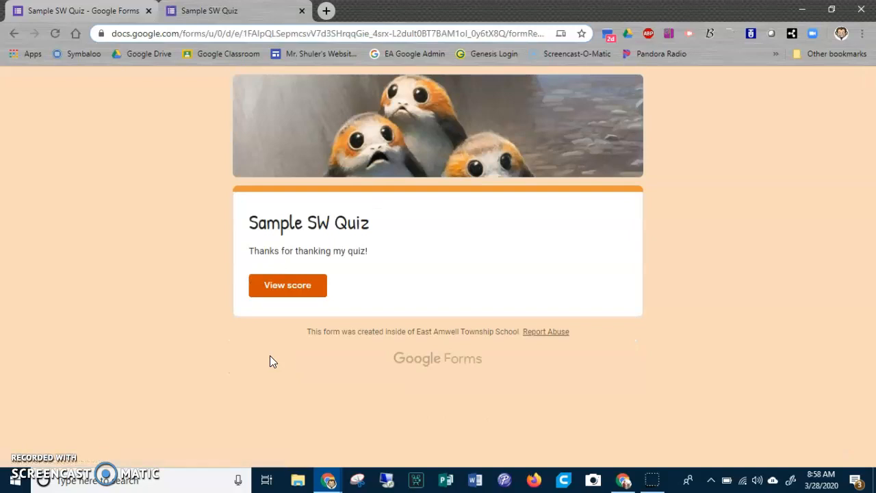
Step: View the submitted quiz's score and examine how the question about the creatures' names was graded
click(282, 293)
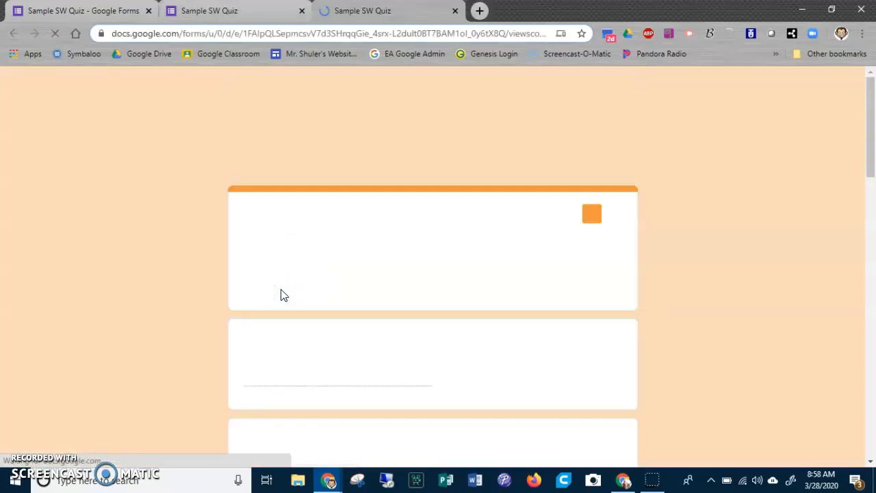
scroll(549, 345, down, 1)
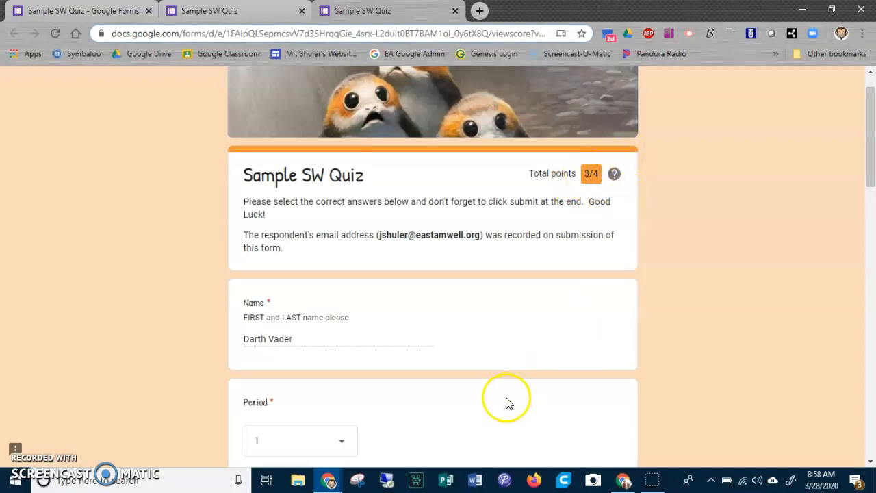
scroll(430, 359, down, 5)
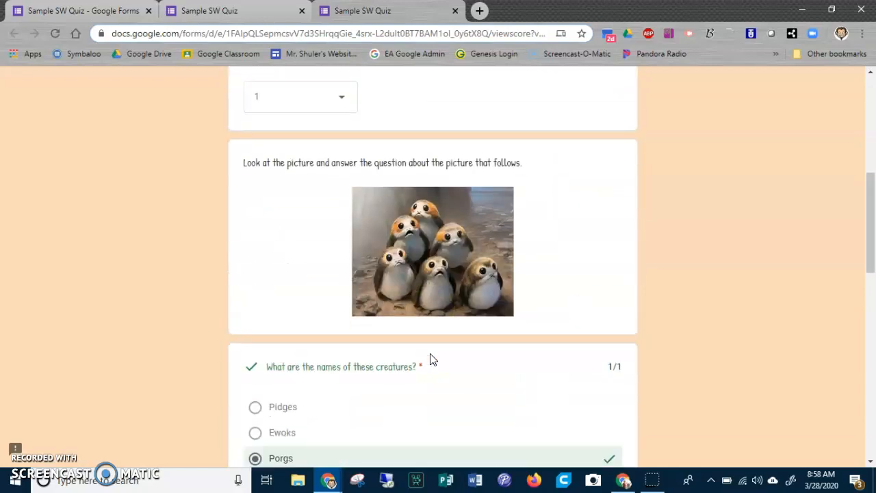
scroll(430, 359, down, 2)
click(281, 339)
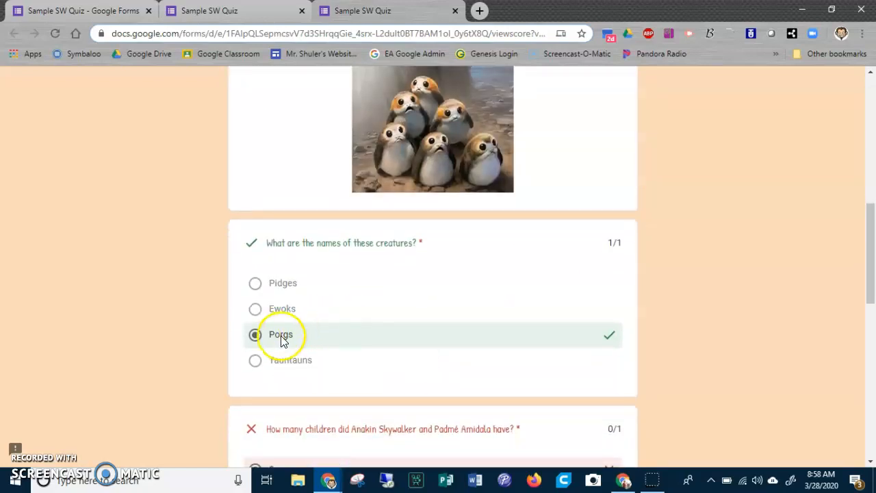
Step: Examine how the remaining quiz questions were graded, and close the score page and the submission confirmation page
scroll(368, 280, down, 3)
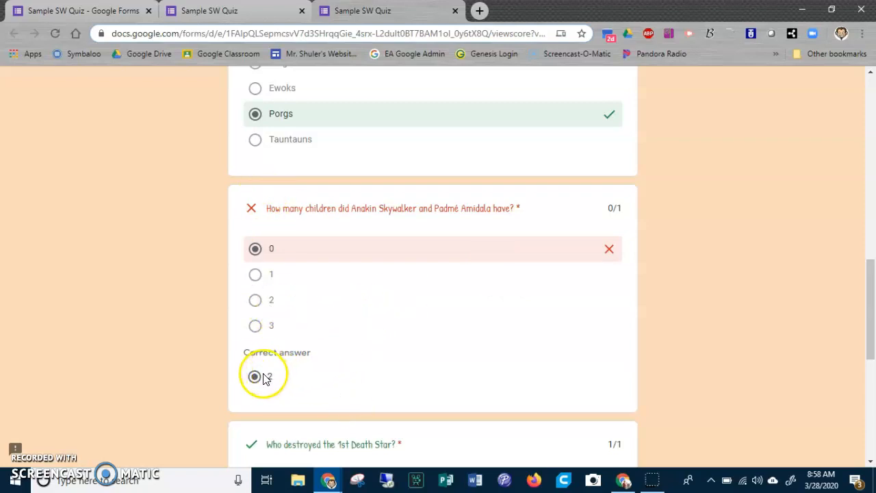
scroll(471, 366, down, 6)
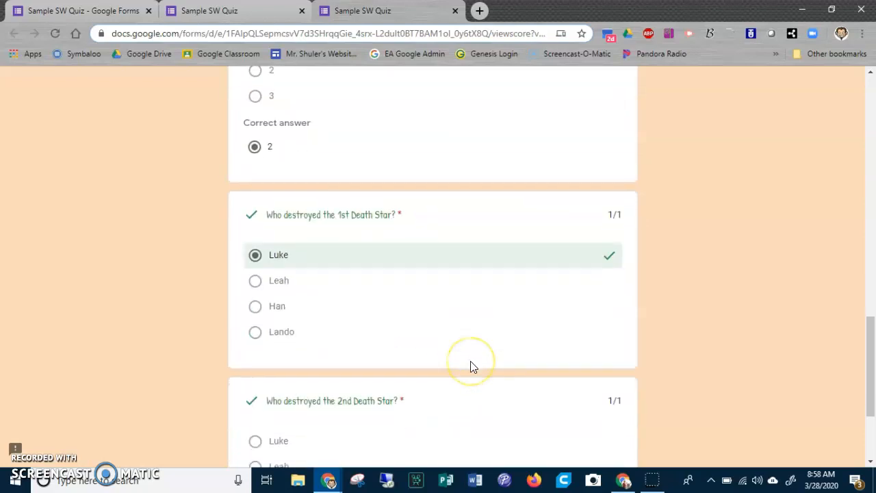
scroll(471, 366, up, 15)
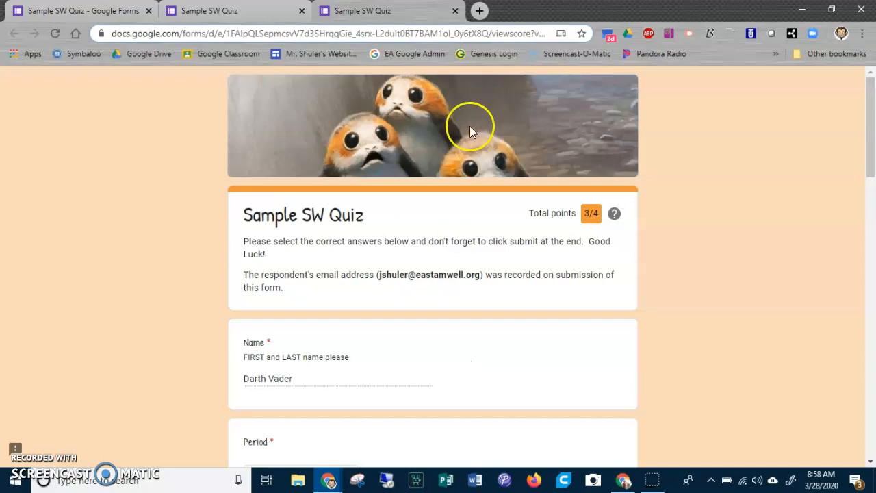
click(240, 10)
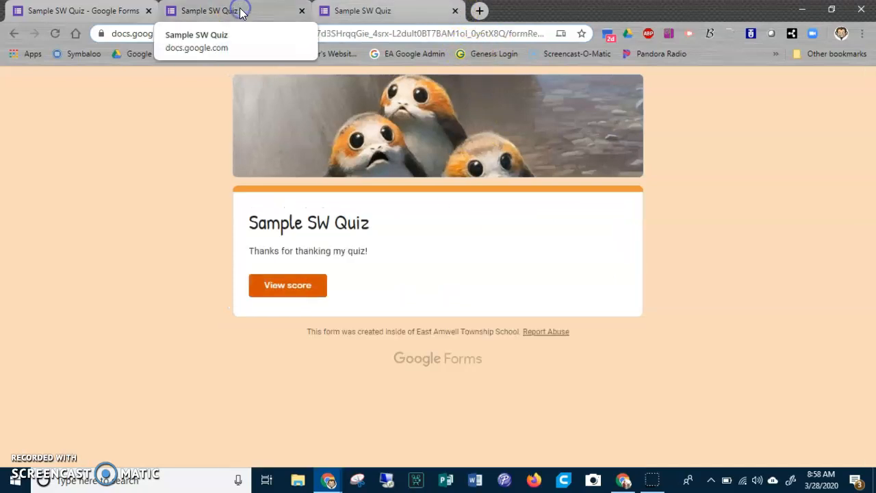
click(456, 11)
click(302, 11)
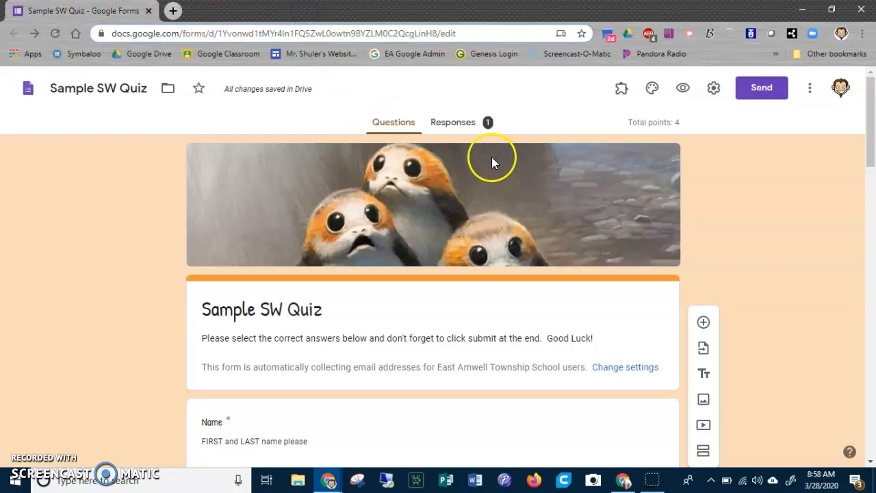
Step: Review the quiz's response summary, including the points distribution, frequently missed questions, scores and per-question charts
click(442, 127)
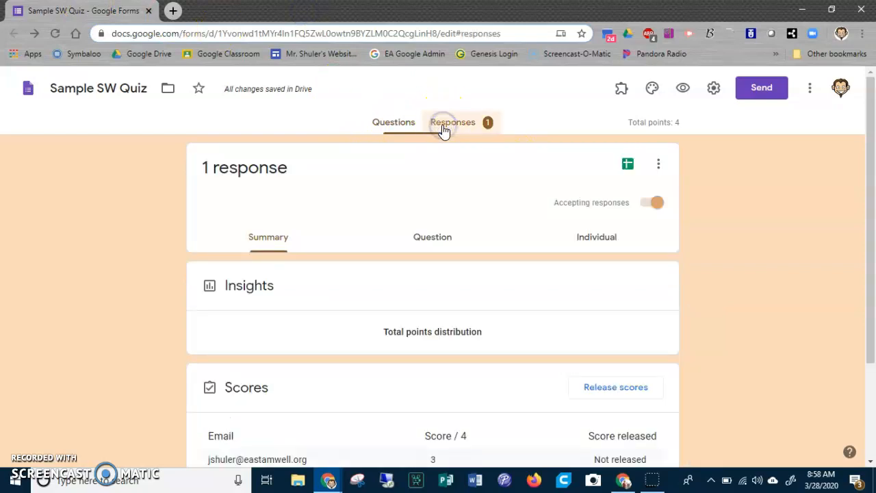
scroll(592, 356, down, 10)
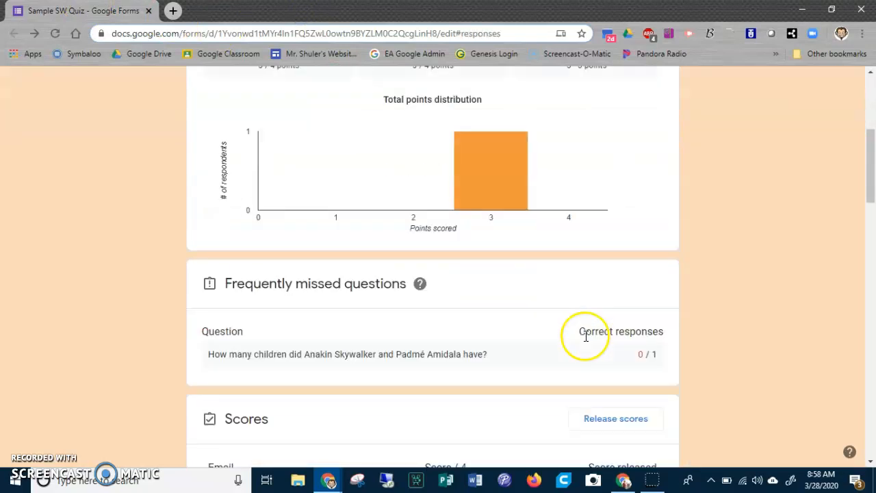
scroll(585, 340, up, 3)
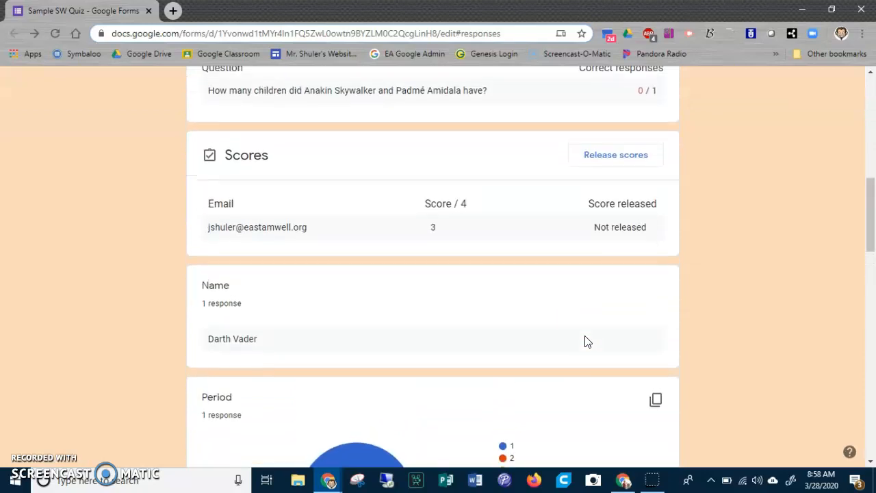
scroll(445, 372, down, 2)
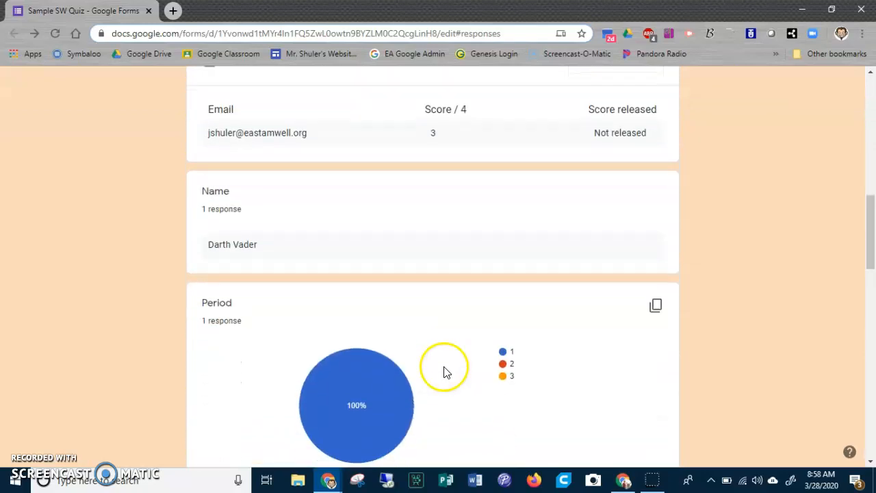
scroll(361, 423, down, 6)
scroll(368, 423, down, 5)
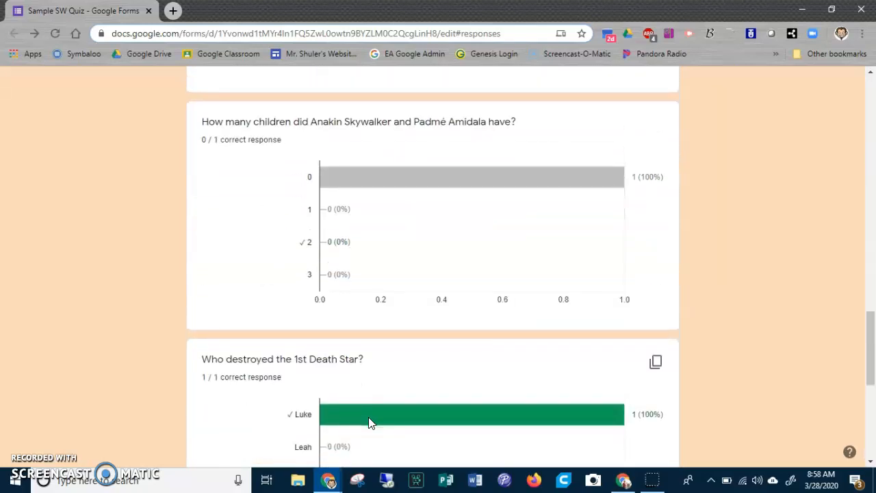
scroll(368, 423, up, 2)
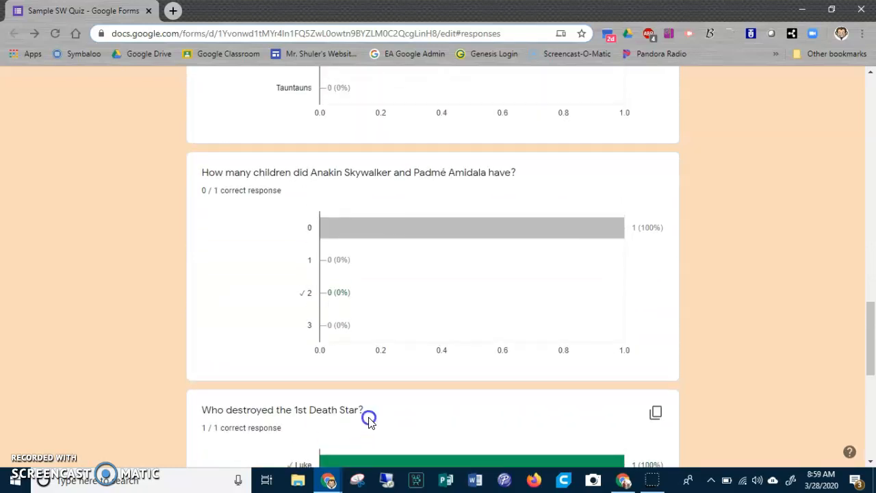
scroll(368, 418, down, 4)
scroll(369, 418, down, 3)
scroll(368, 423, up, 20)
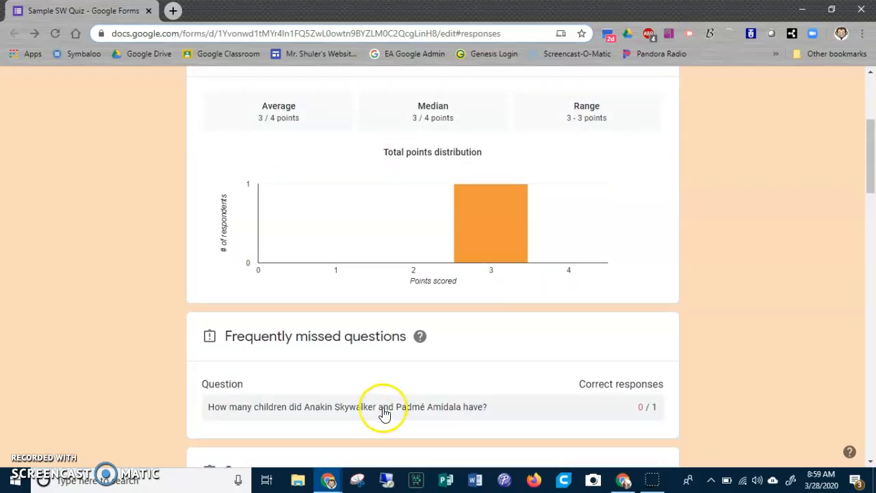
scroll(380, 414, up, 4)
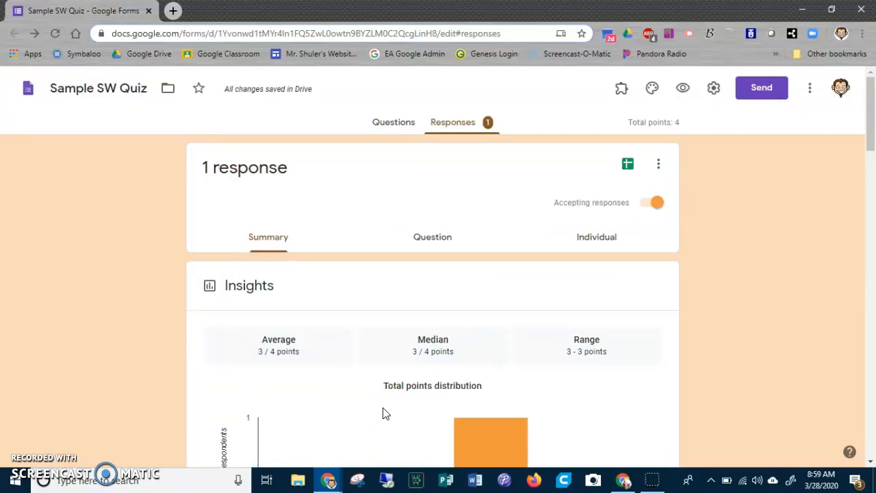
Step: Delete all responses collected by the quiz
click(658, 171)
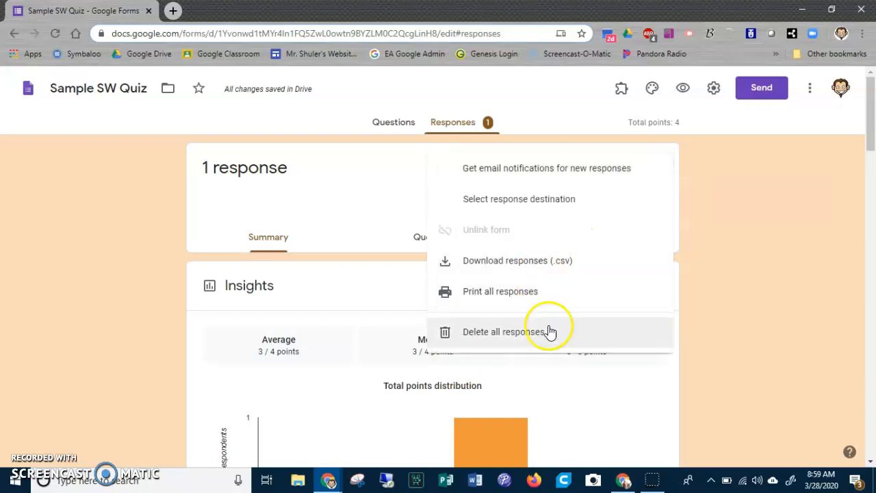
click(534, 334)
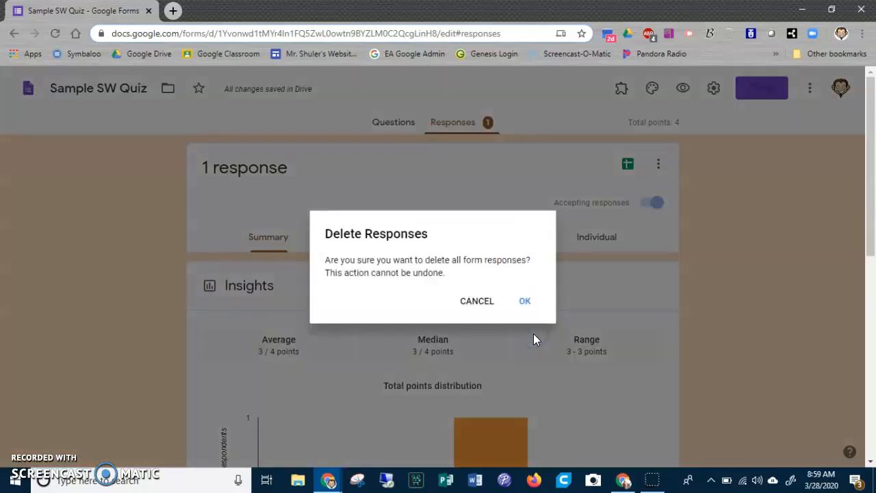
click(523, 300)
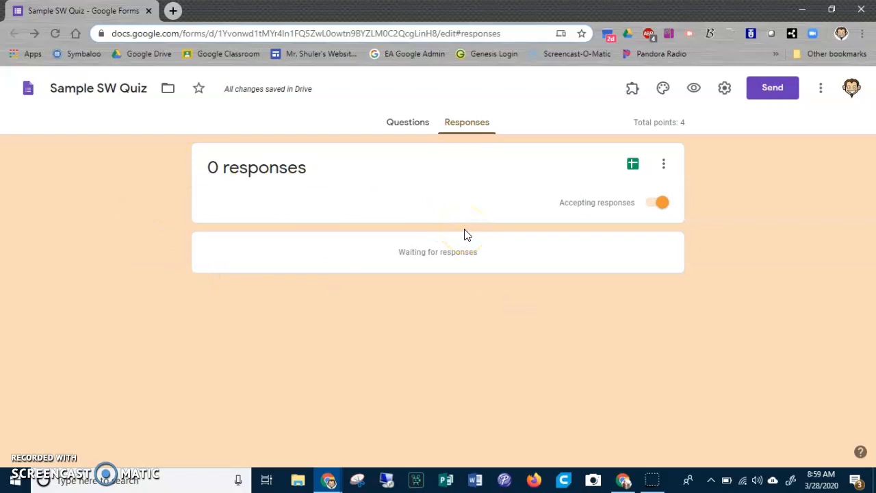
Step: Create a new spreadsheet named Sample SW Quiz (Responses) as the response destination, and close the spreadsheet
click(632, 167)
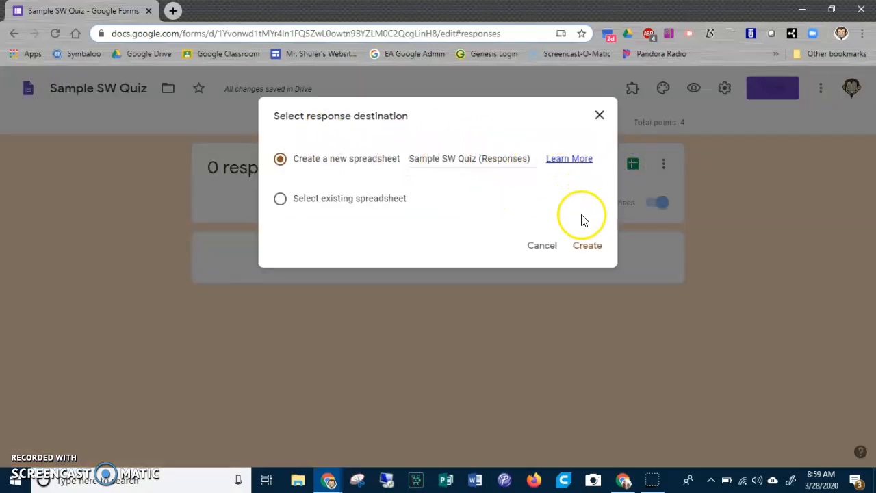
click(586, 245)
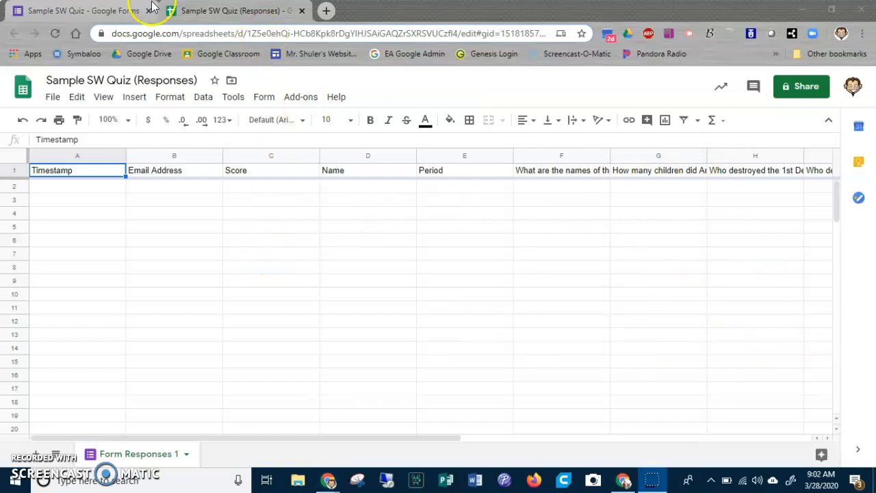
click(303, 12)
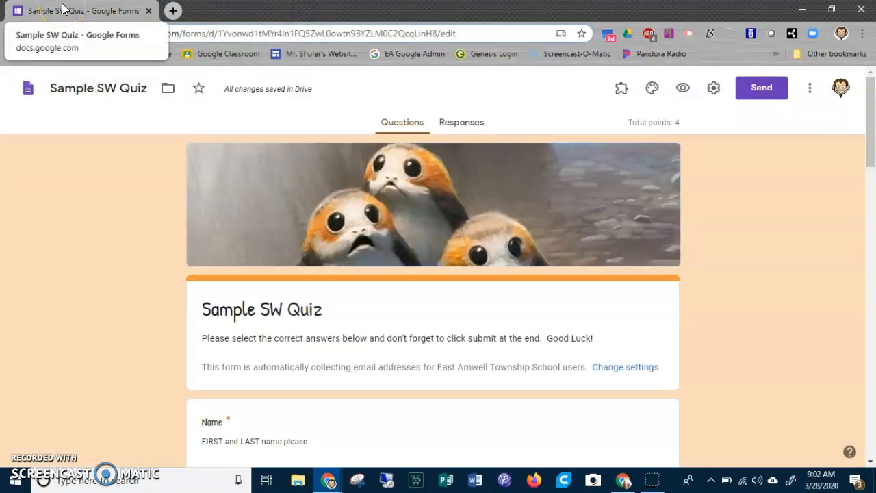
Step: Open the quiz's sending options and address the email invitation to the suggested test student account
click(754, 95)
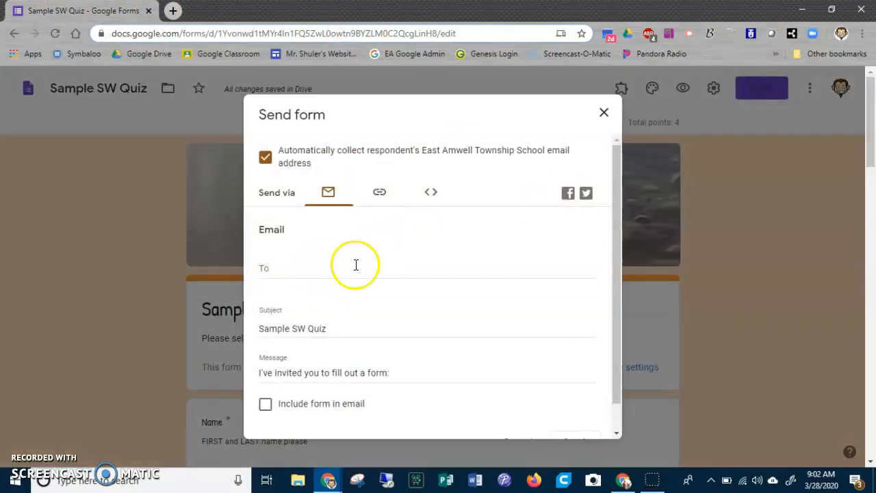
click(285, 265)
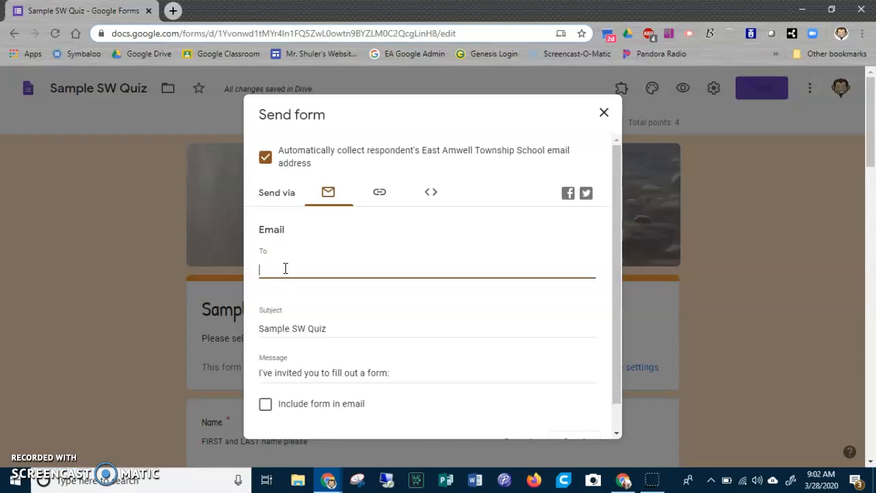
text(test)
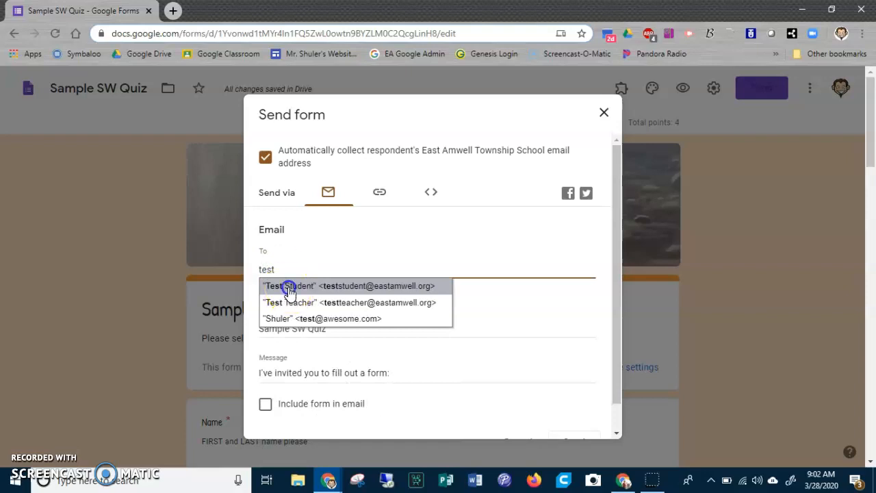
click(290, 286)
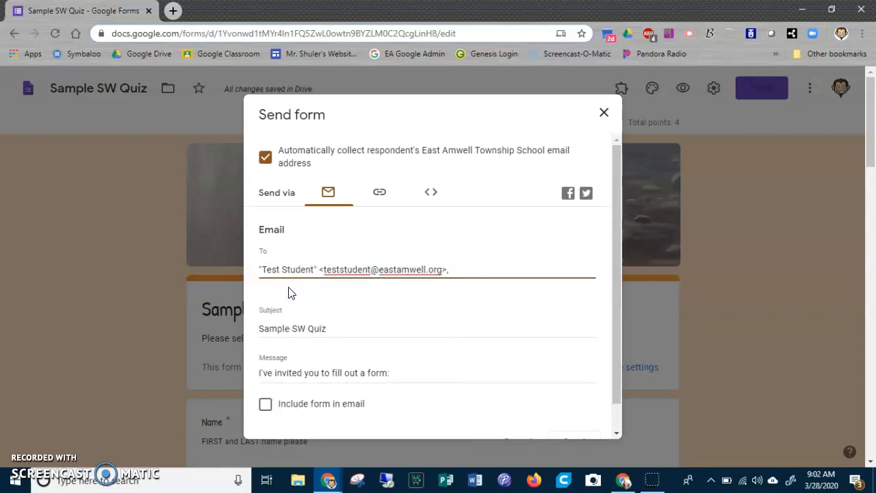
Step: Switch to sharing the quiz by link, shorten the URL, copy it and close the sending options
click(379, 194)
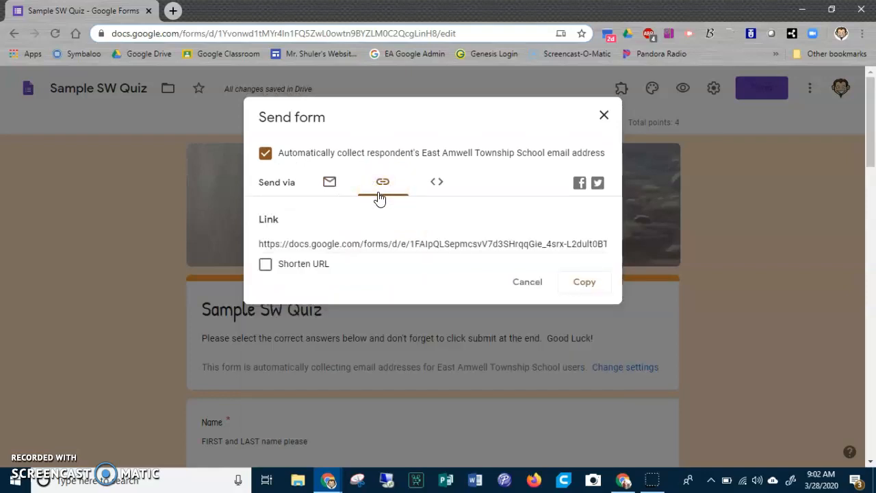
click(265, 263)
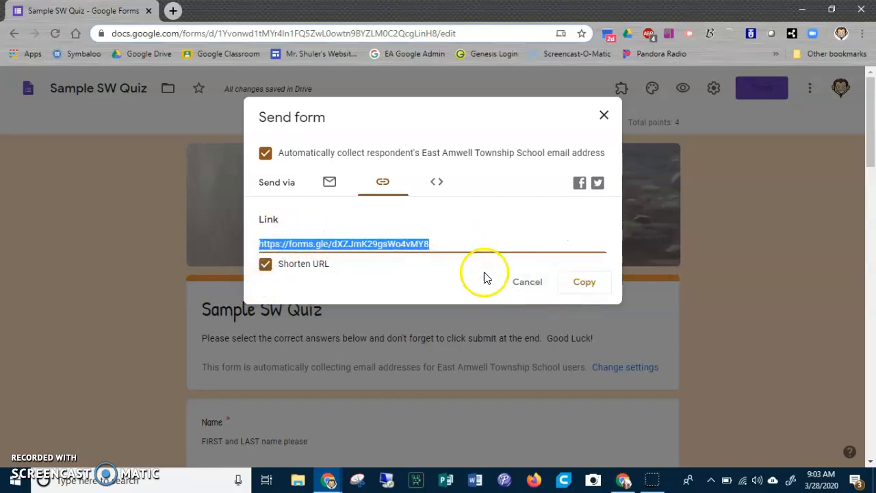
click(587, 282)
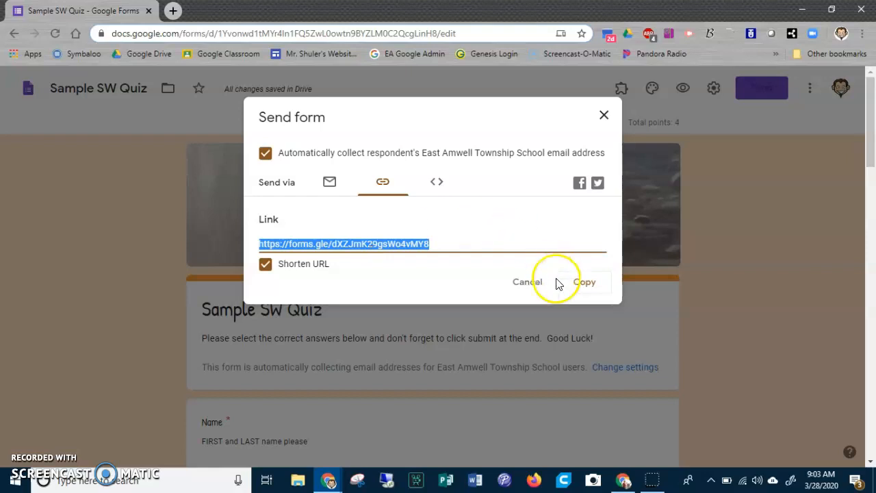
click(597, 293)
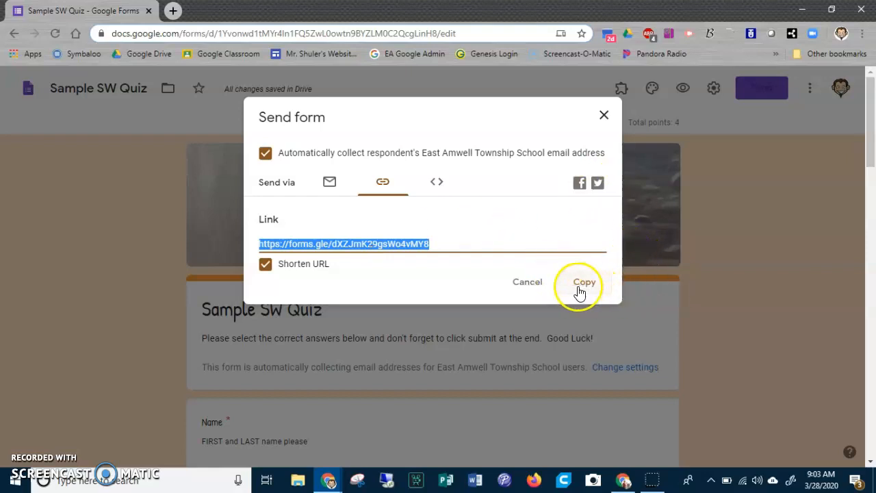
click(604, 117)
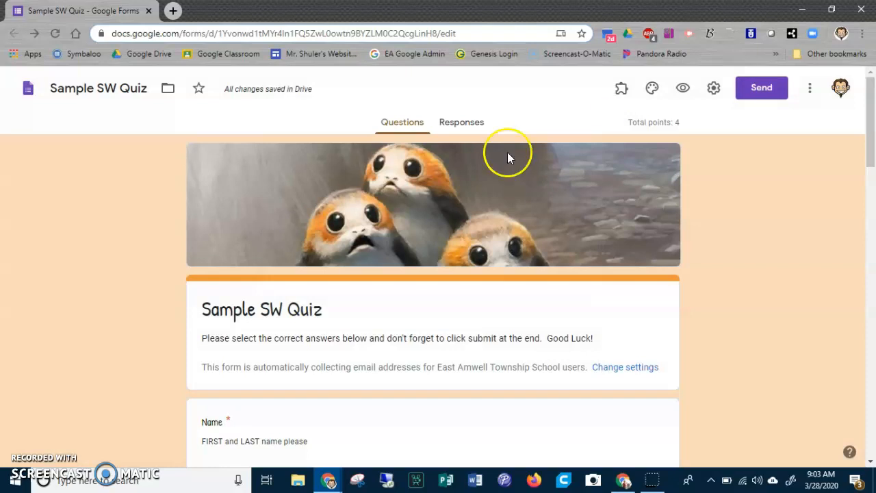